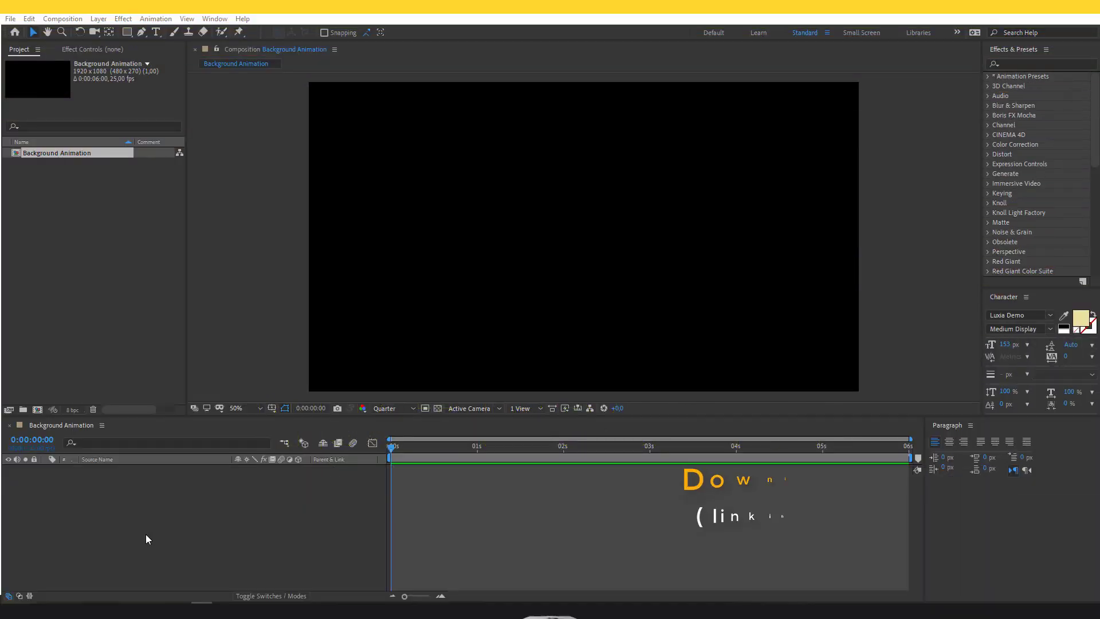
Create a white 1920×1080 solid layer named BG in the Background Animation composition.
right_click(90, 509)
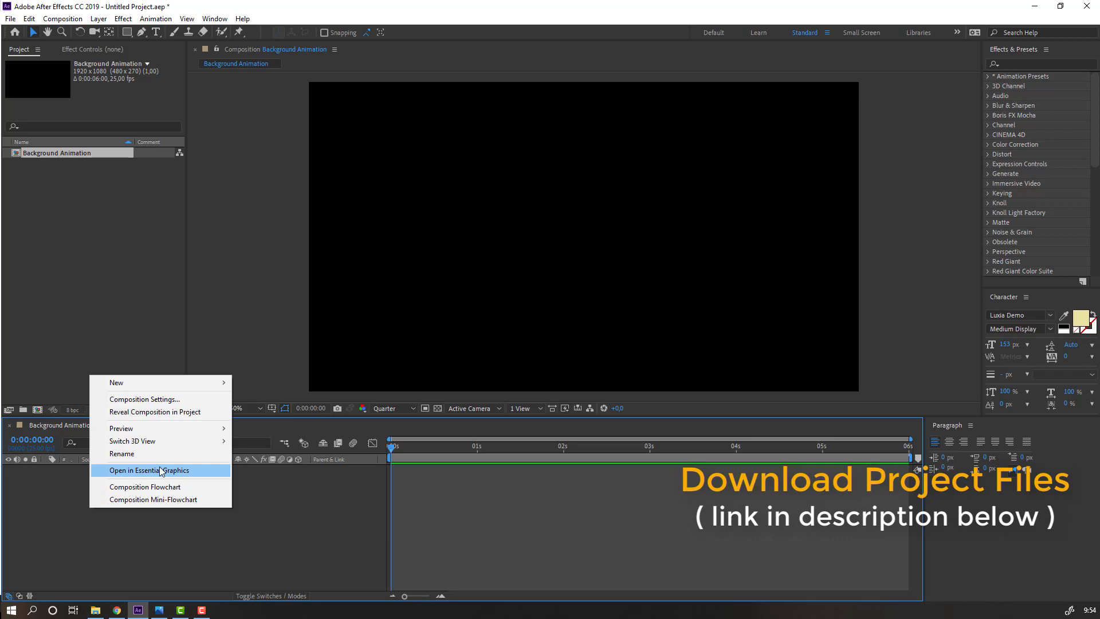
mouse_move(235, 383)
click(302, 411)
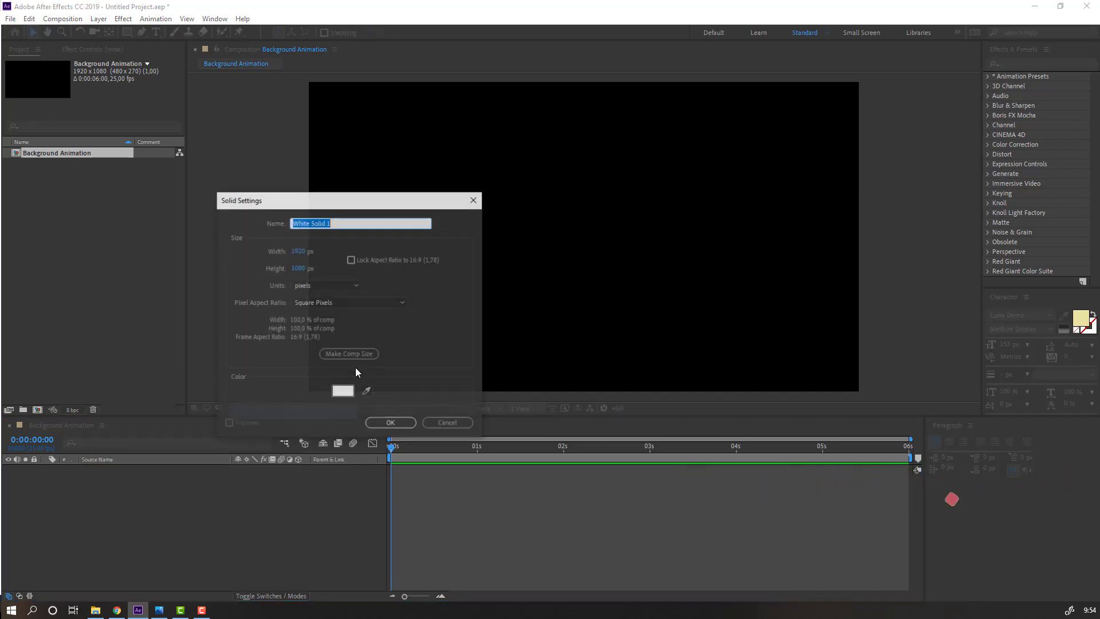
click(338, 223)
drag(339, 223, 263, 229)
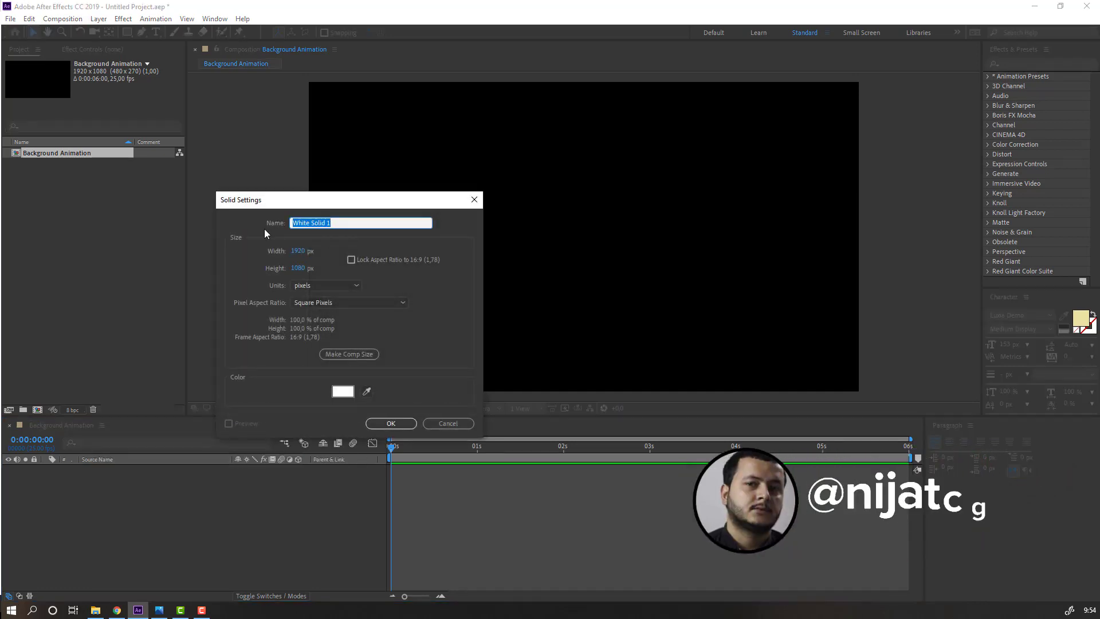
text(BG)
click(339, 396)
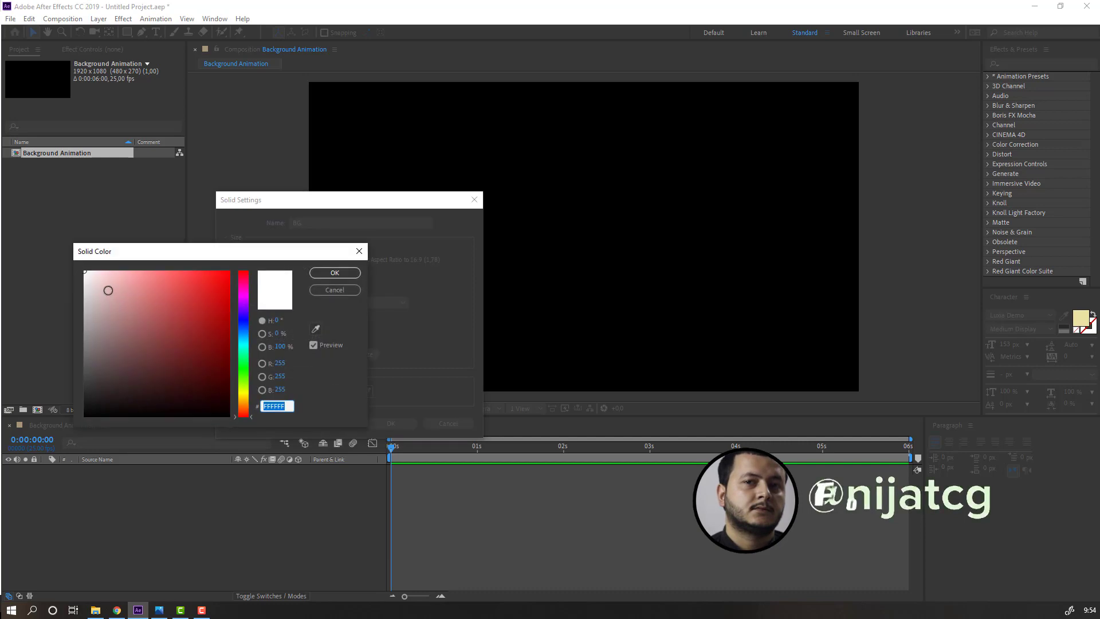
click(334, 273)
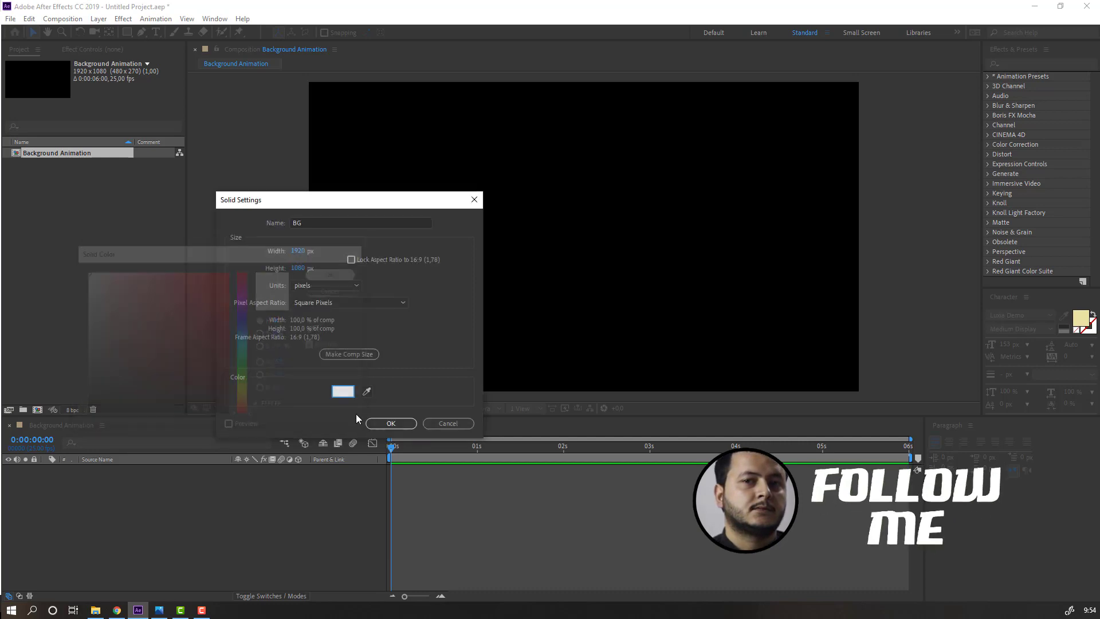
click(392, 423)
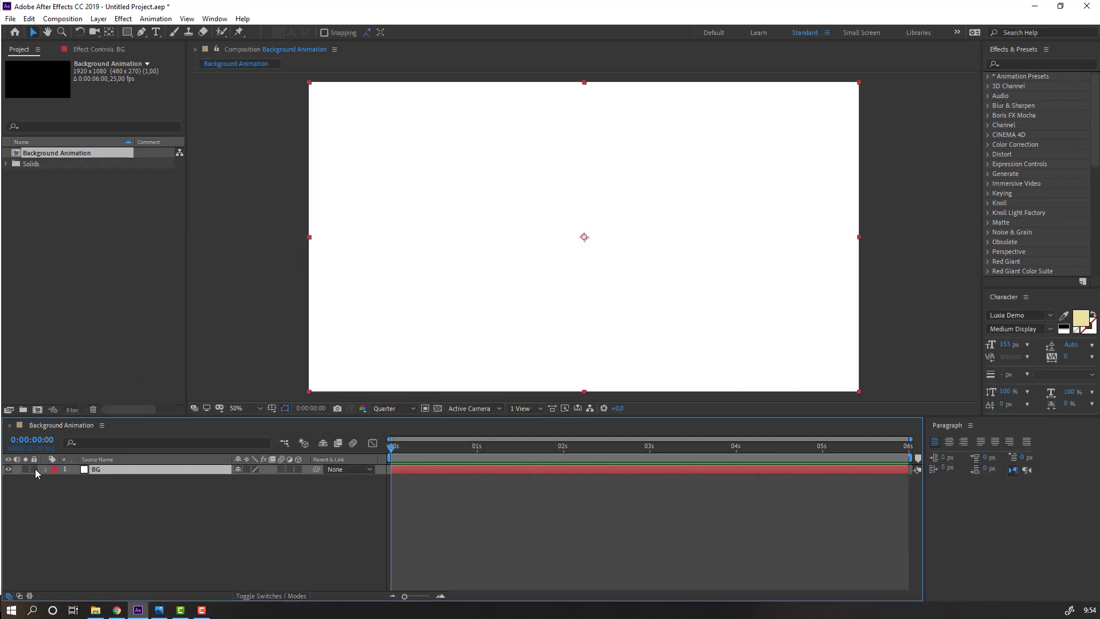
Lock the BG layer and draw a closed wavy Pen shape over the frame's top edge.
click(35, 469)
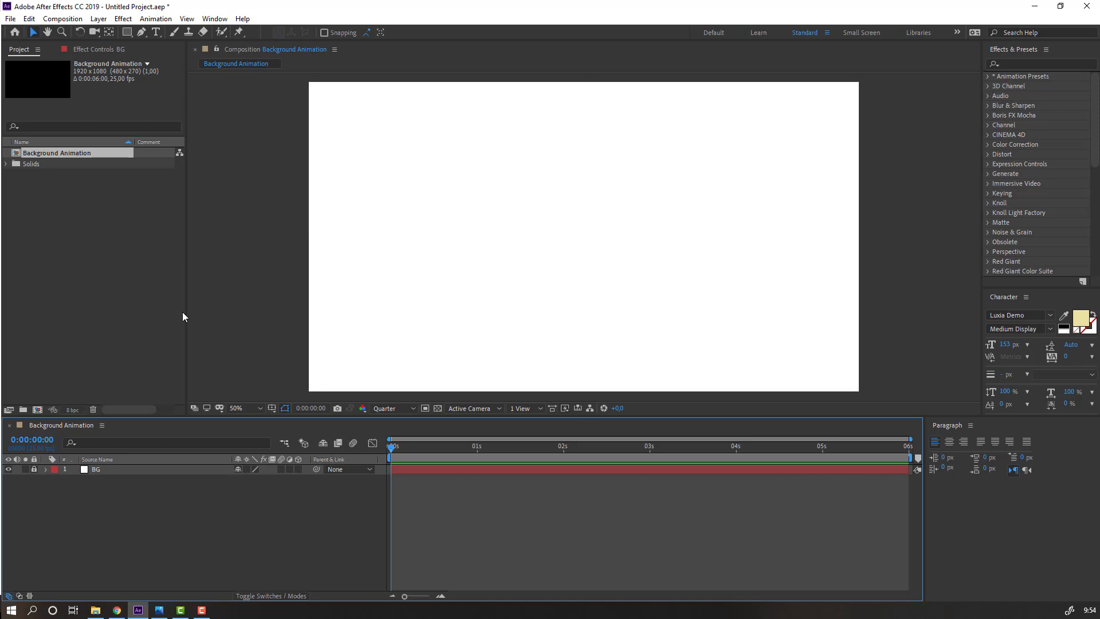
click(142, 32)
key(comma)
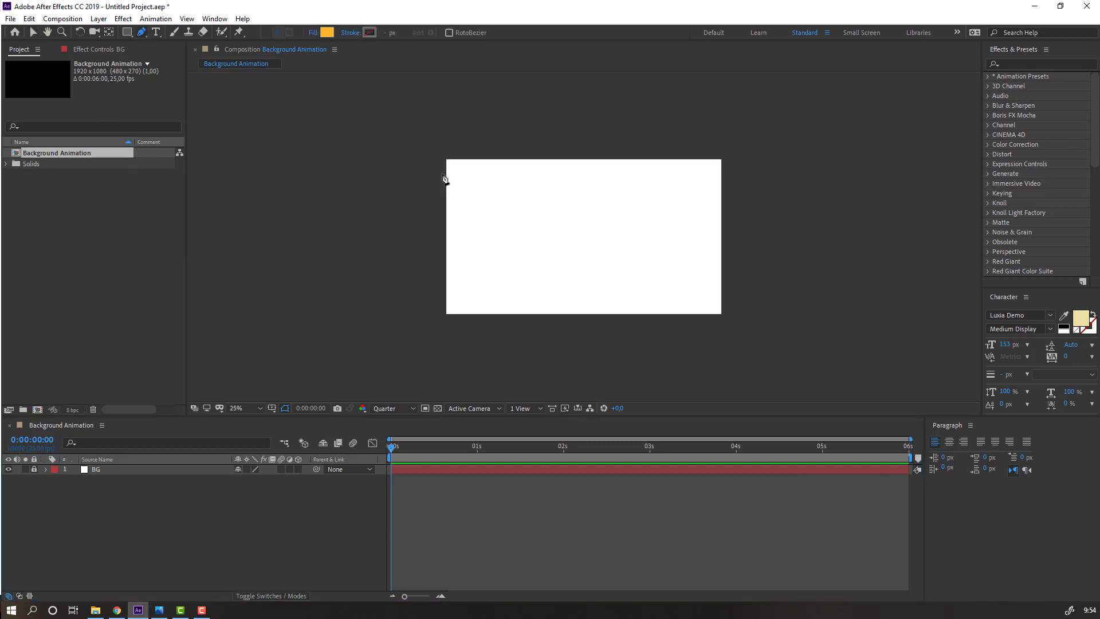
click(414, 183)
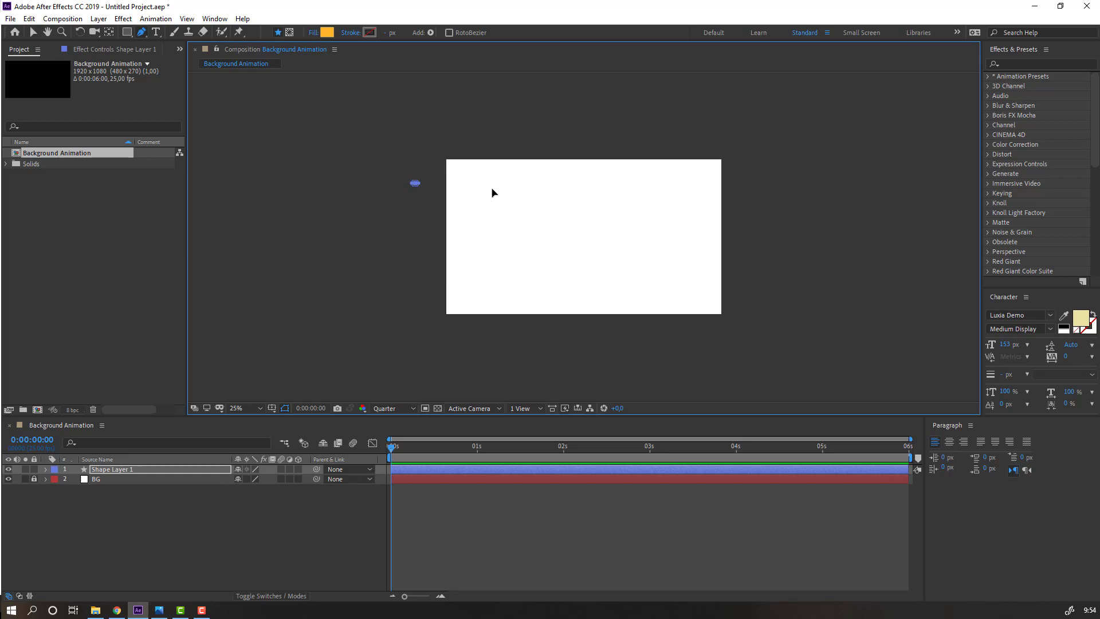
mouse_move(484, 189)
mouse_down()
mouse_move(517, 180)
mouse_move(736, 195)
mouse_move(784, 132)
mouse_up()
click(617, 120)
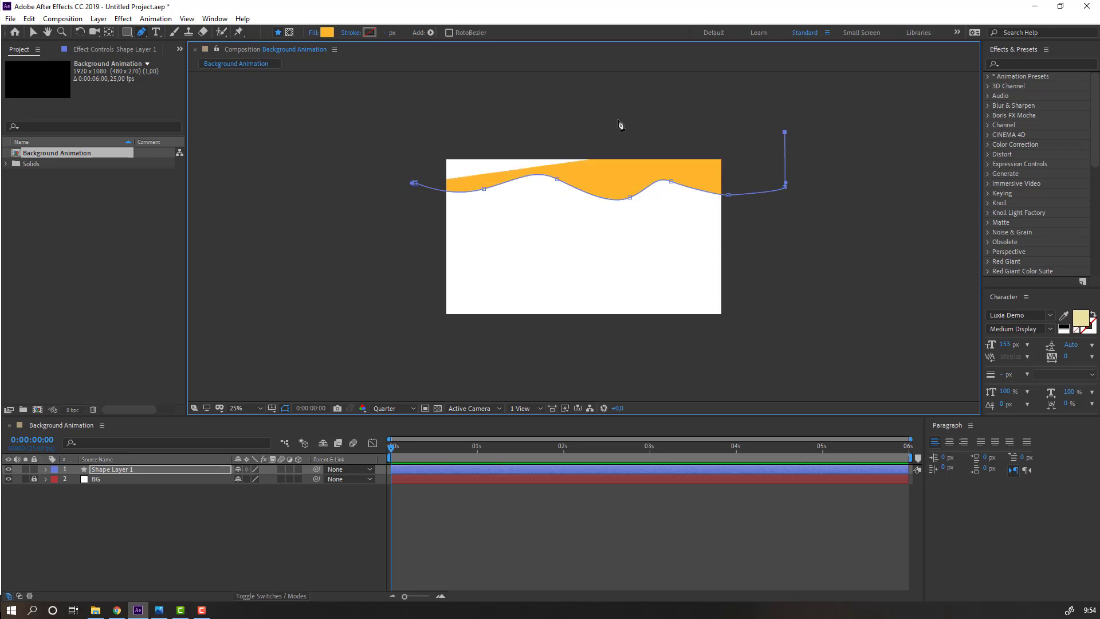
click(413, 122)
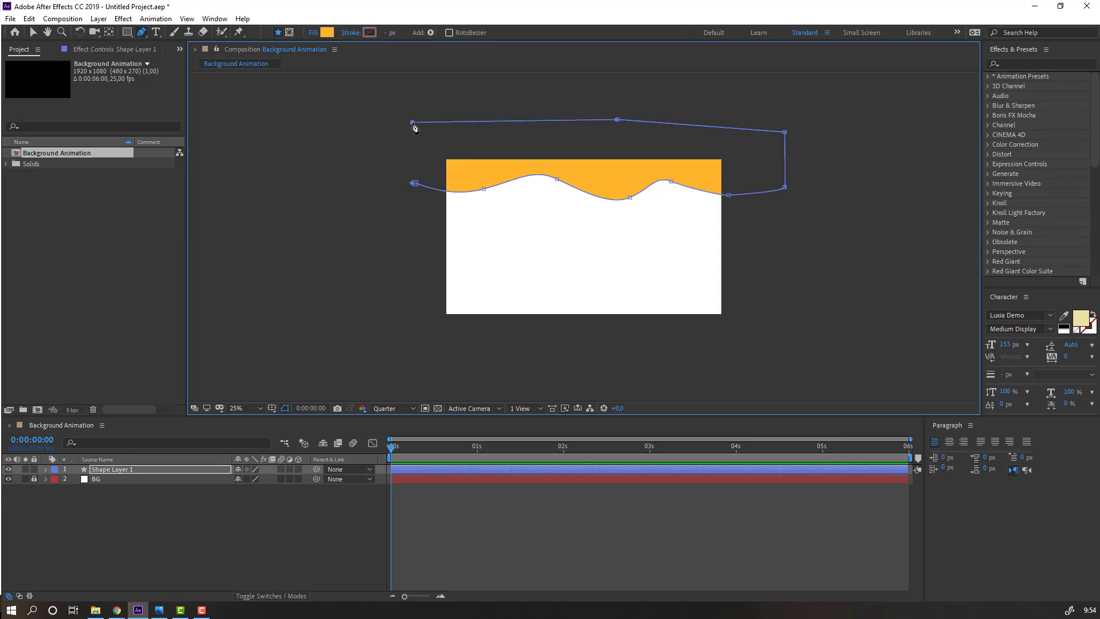
click(416, 185)
Rename Shape Layer 1 to yellow01.
click(32, 32)
click(155, 552)
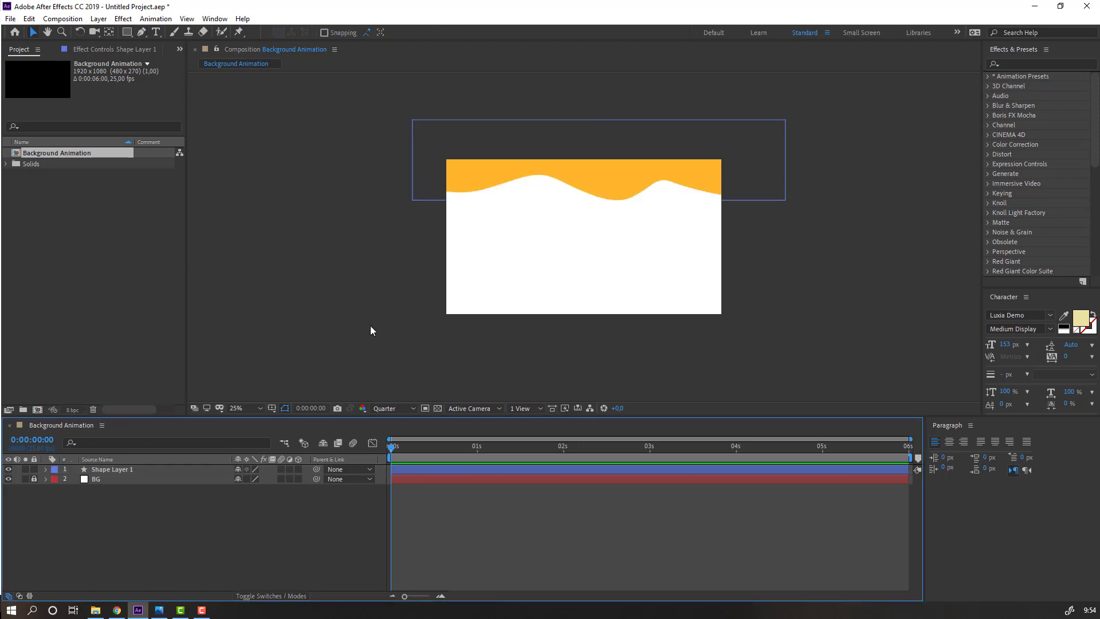
key(period)
key(comma)
click(106, 471)
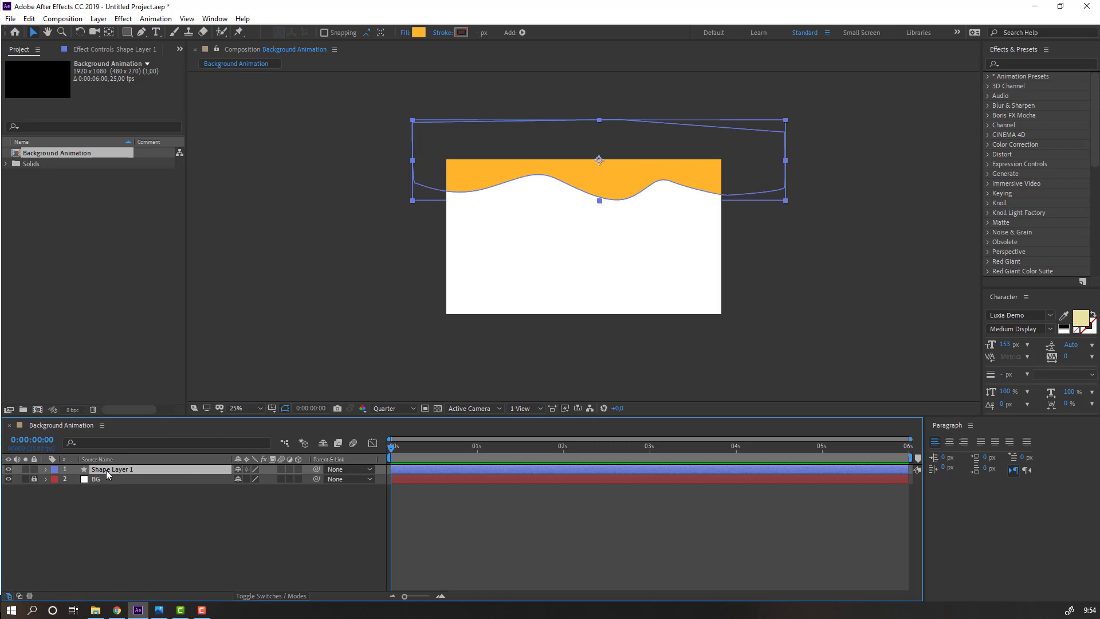
key(Return)
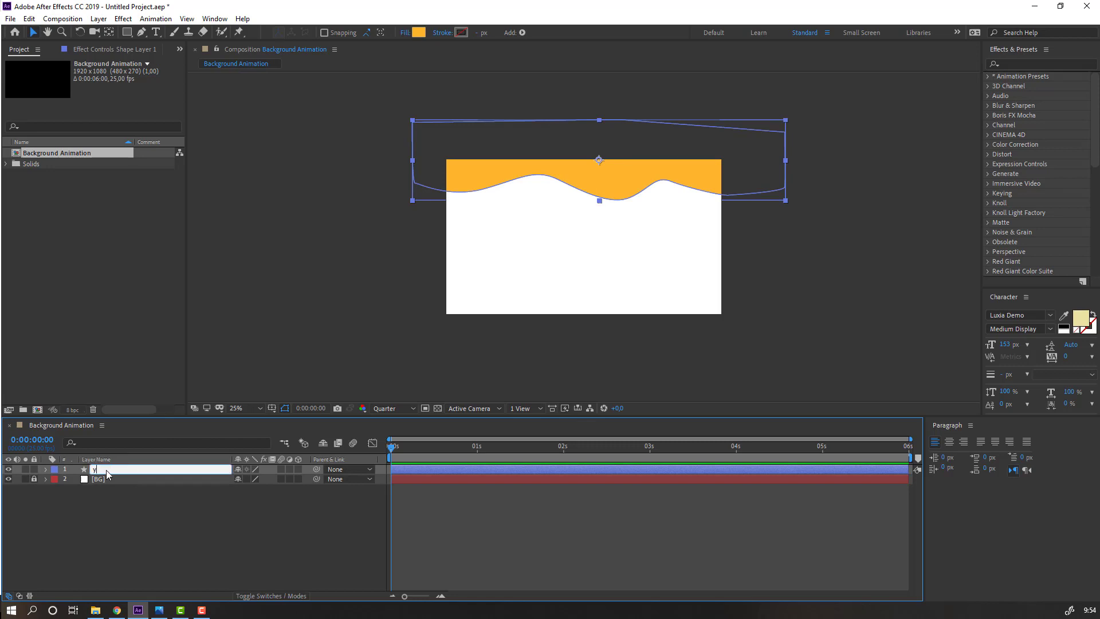
text(yellow01)
key(Return)
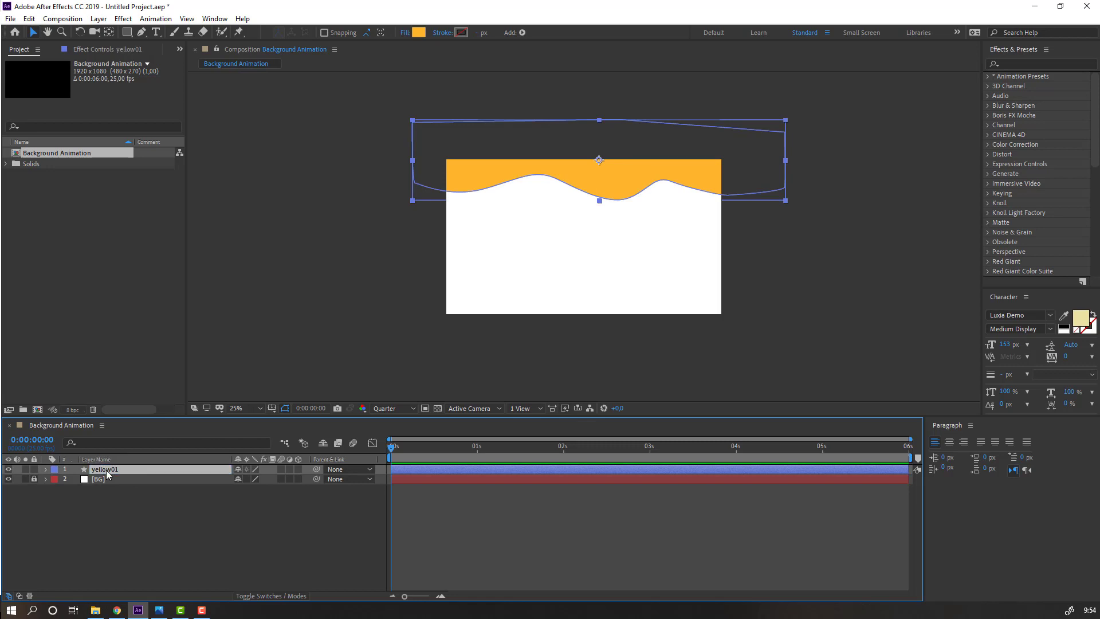
key(period)
Apply the Wave Warp effect to the yellow01 layer.
drag(615, 204, 584, 230)
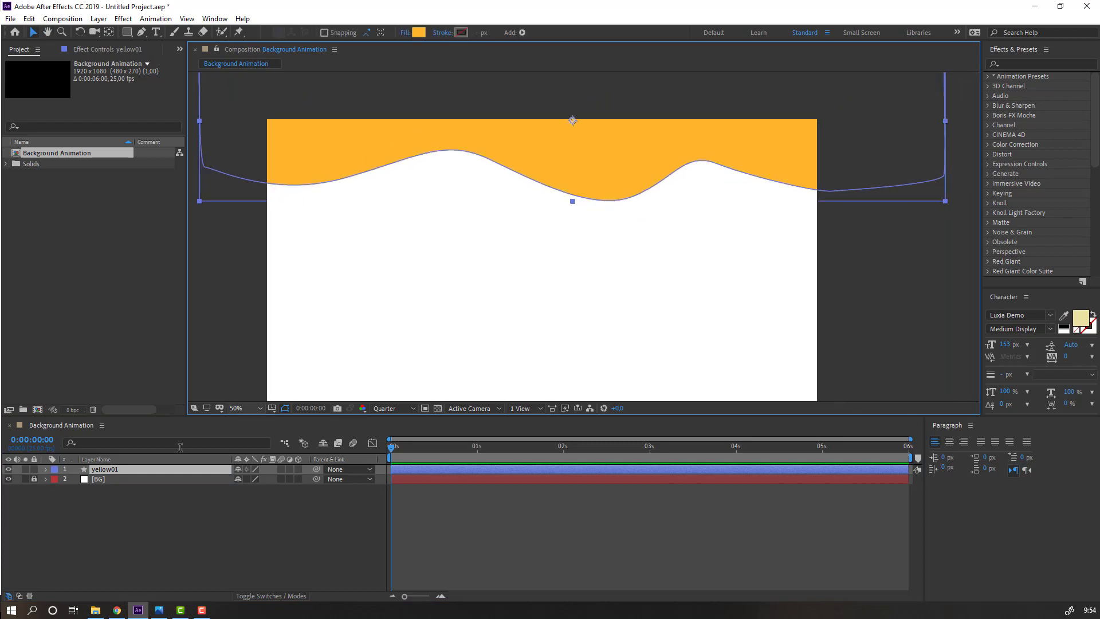
click(1020, 63)
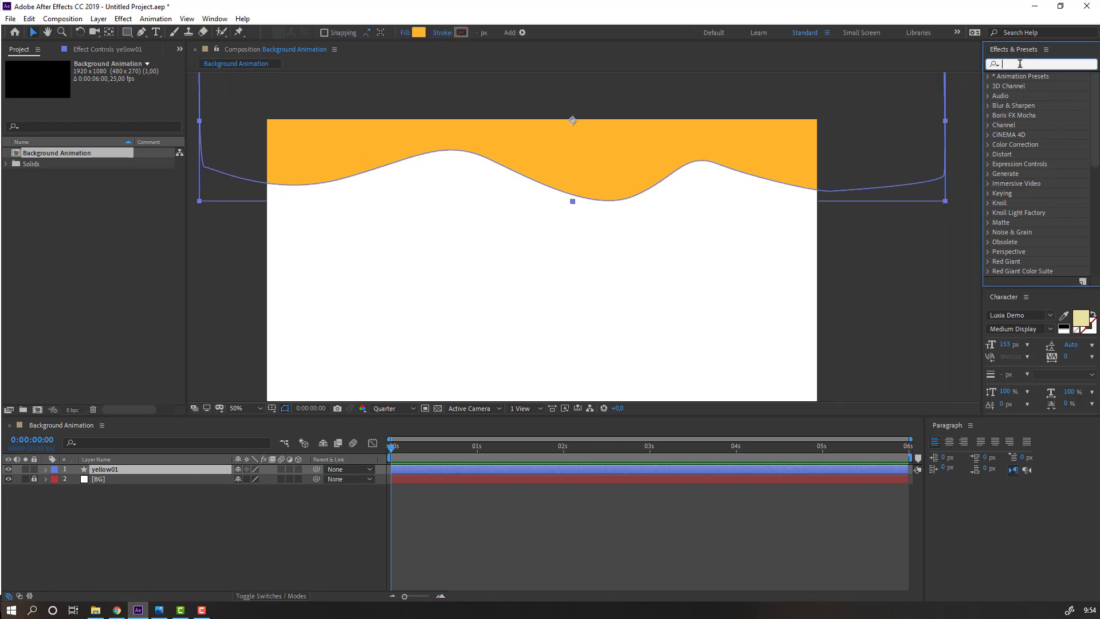
text(wave)
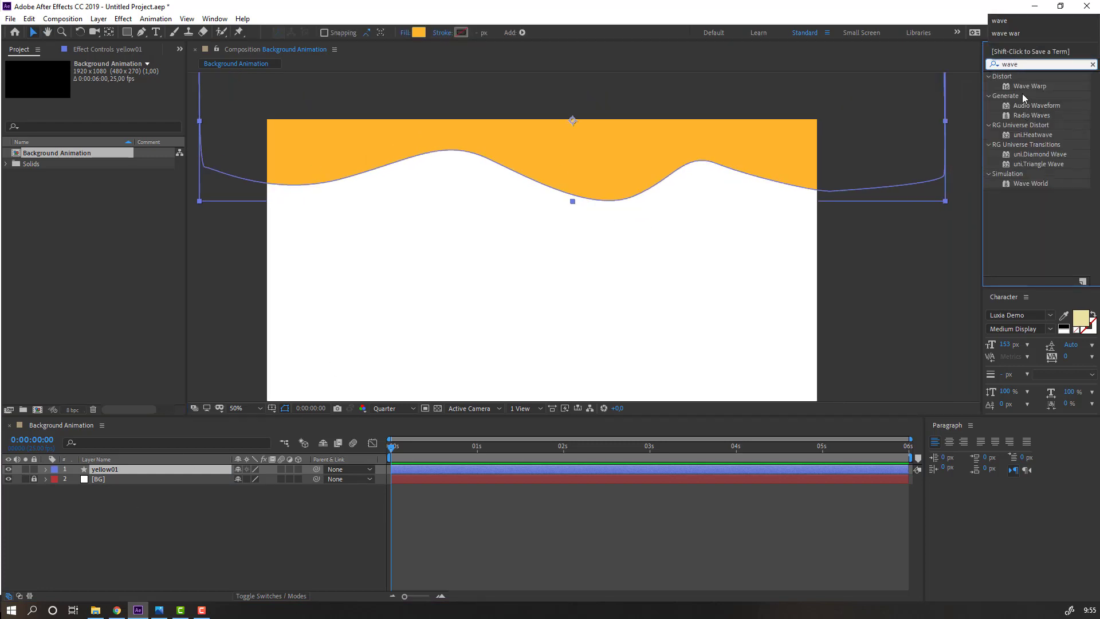
click(1025, 87)
drag(996, 121, 127, 465)
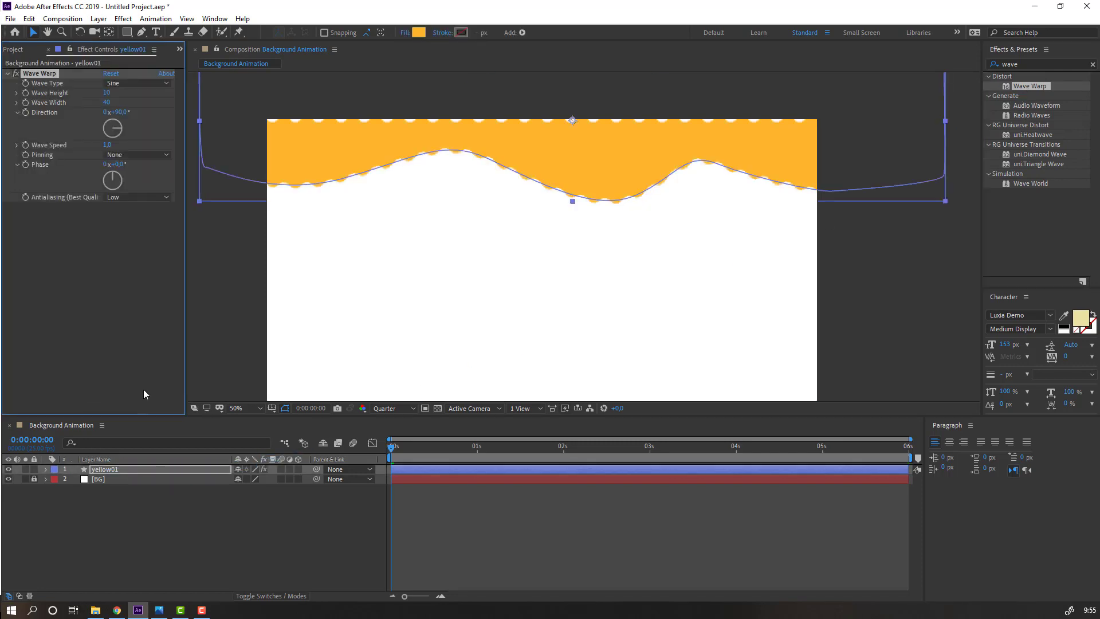
Set Wave Warp pinning to All Edges and Wave Height to 16, then preview.
click(129, 155)
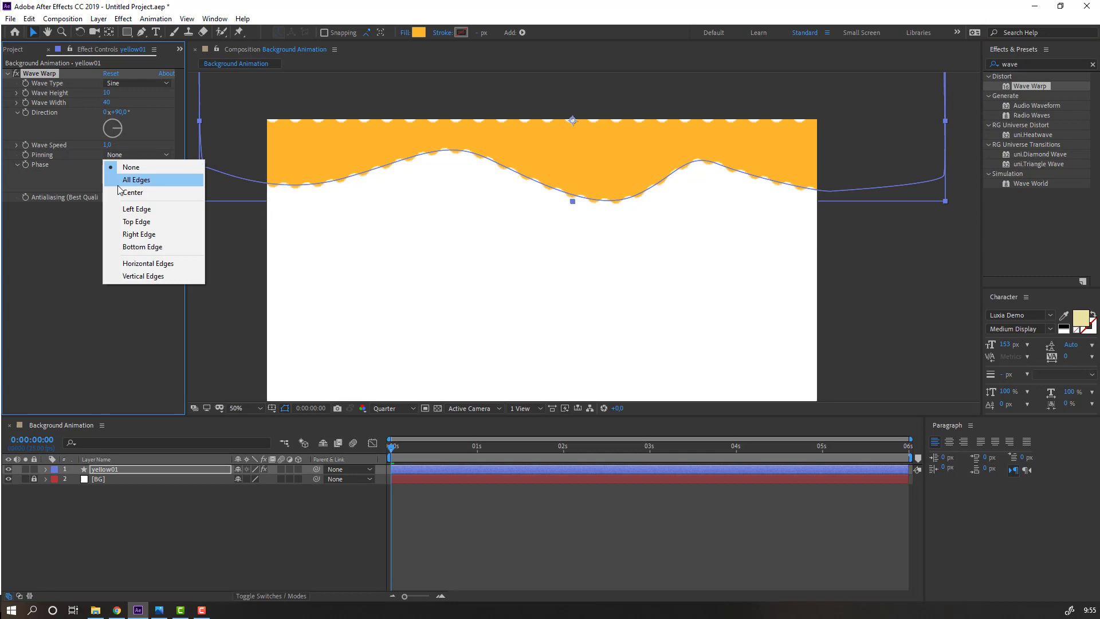
click(138, 180)
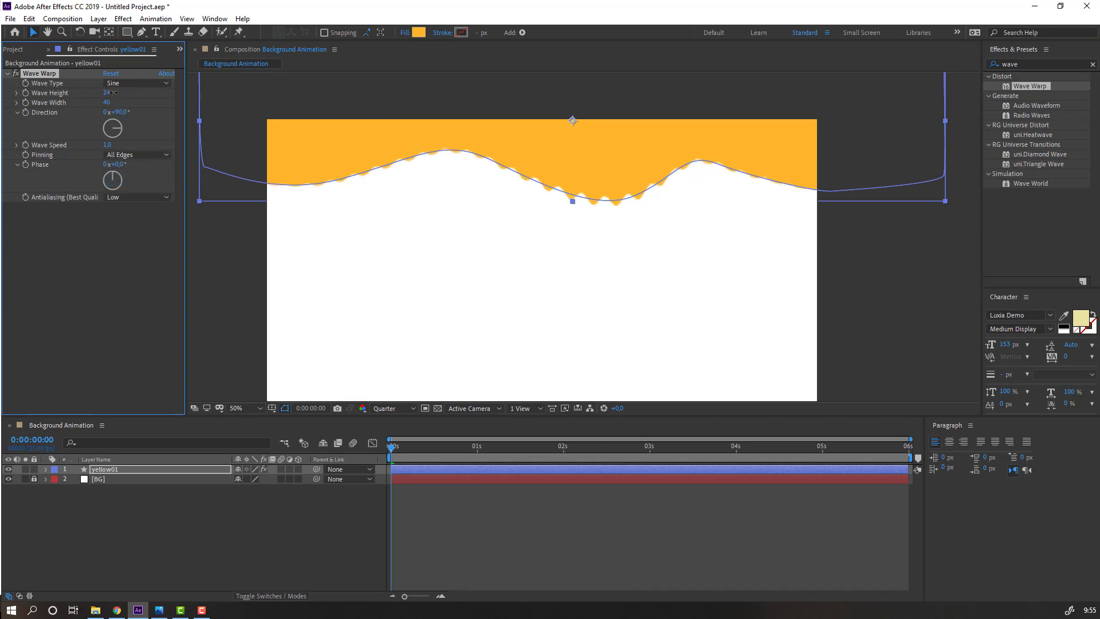
drag(113, 92, 659, 89)
click(291, 534)
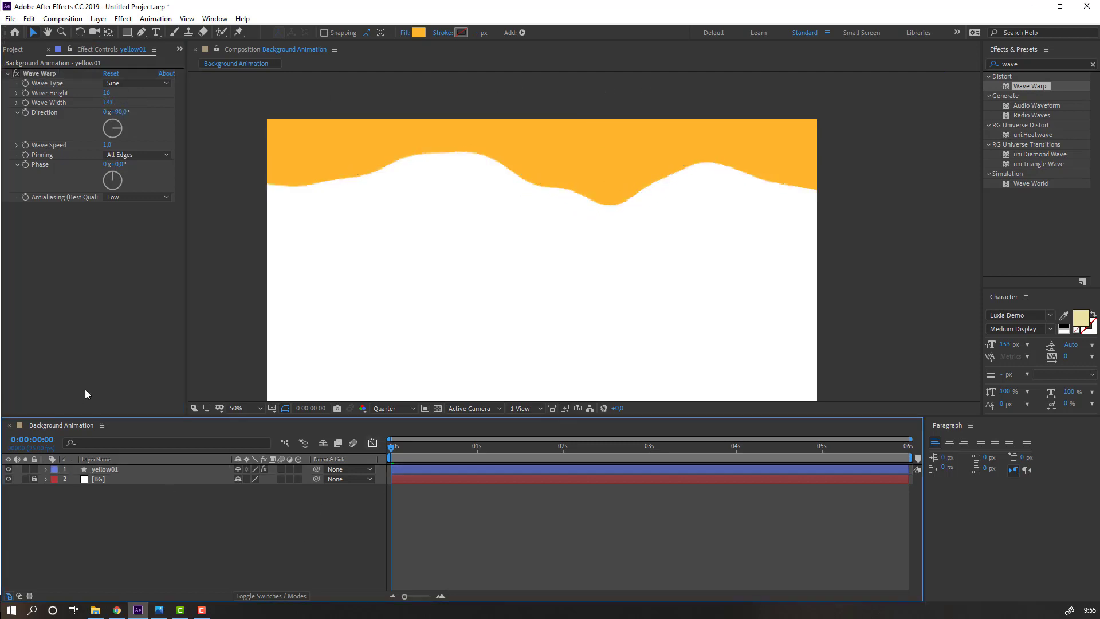
key(space)
scroll(408, 298, down, 2)
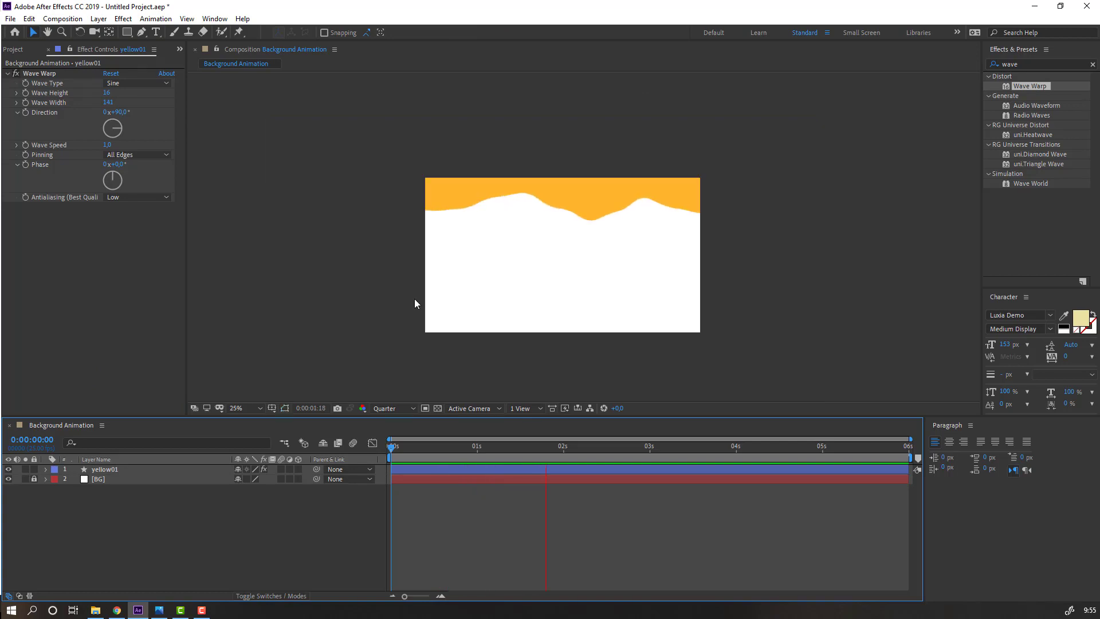
scroll(415, 298, up, 2)
key(space)
Set Wave Width to 200 and preview the wider ripple.
click(112, 103)
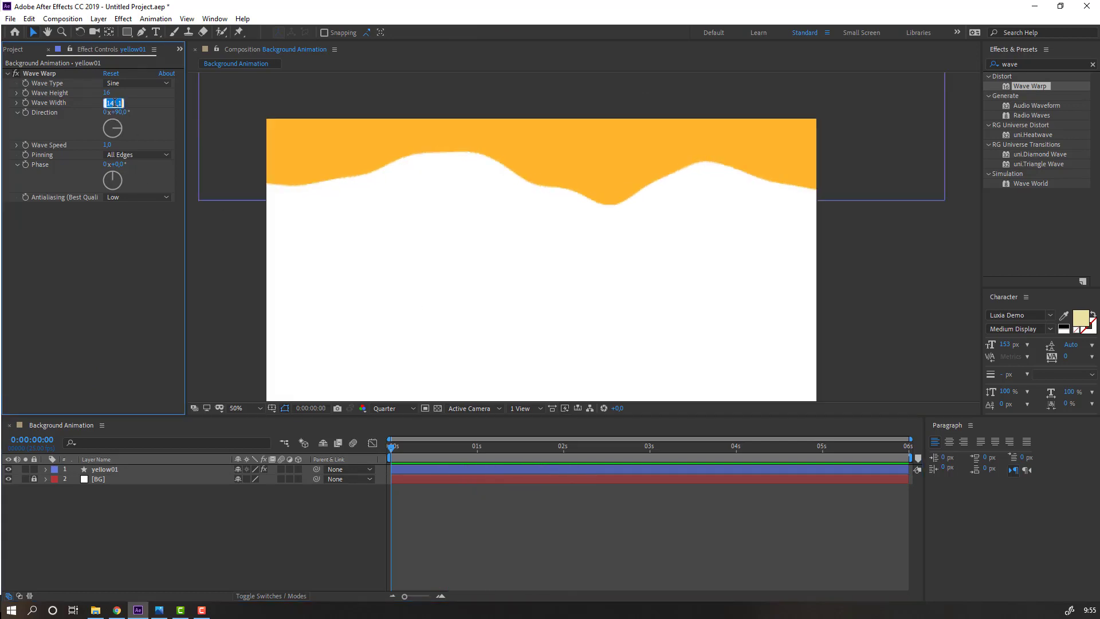
text(200)
key(Return)
click(672, 542)
key(space)
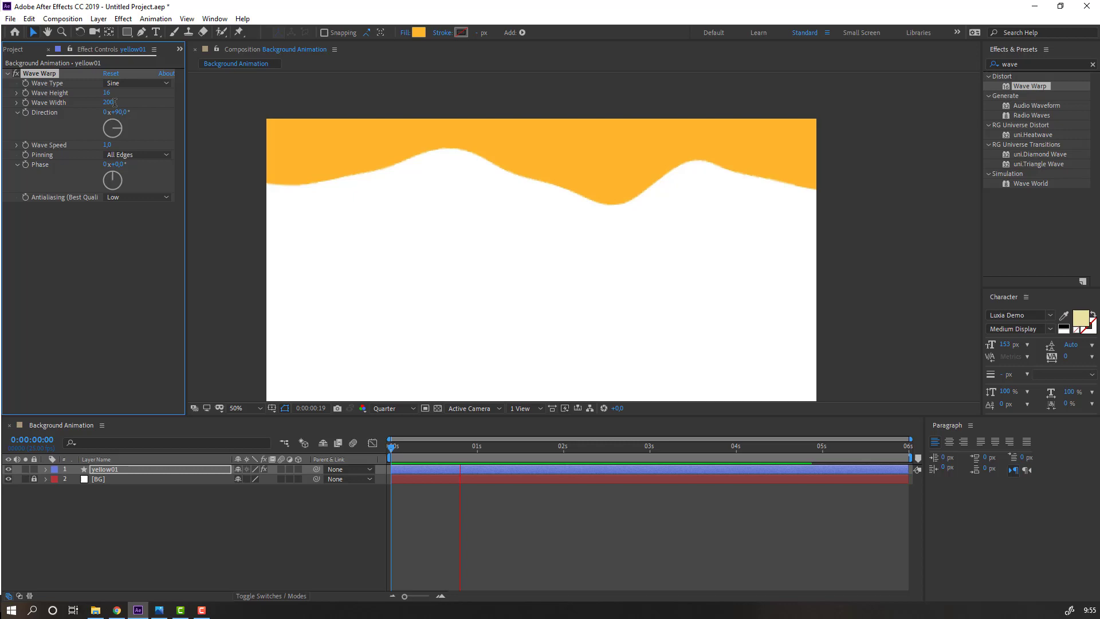
click(109, 497)
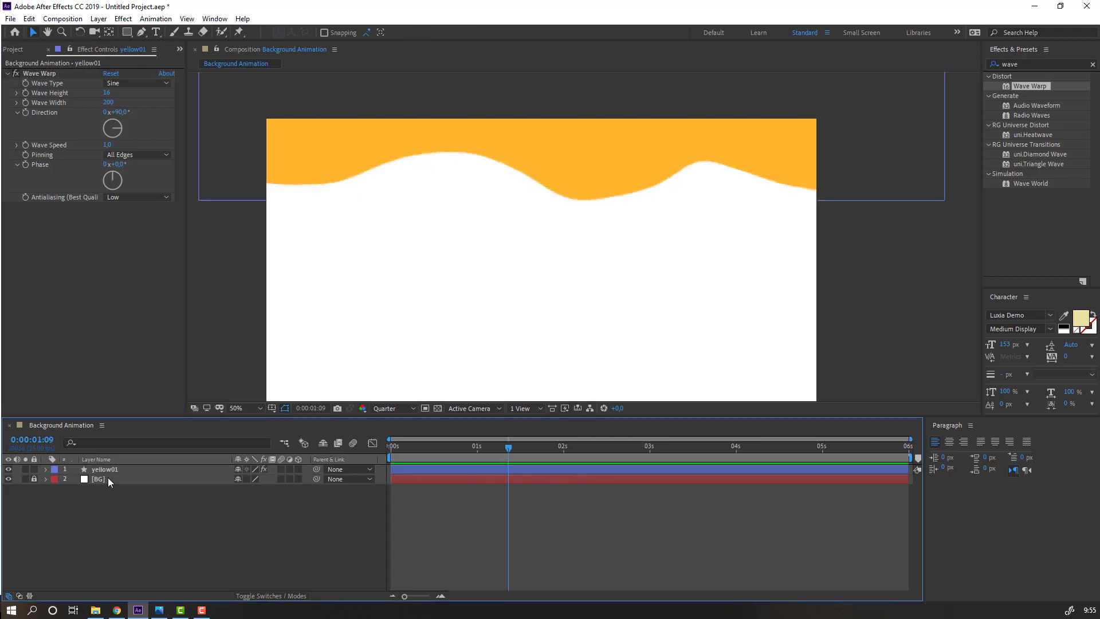
Duplicate yellow01 as yellow02 and nudge the copy upward.
click(107, 471)
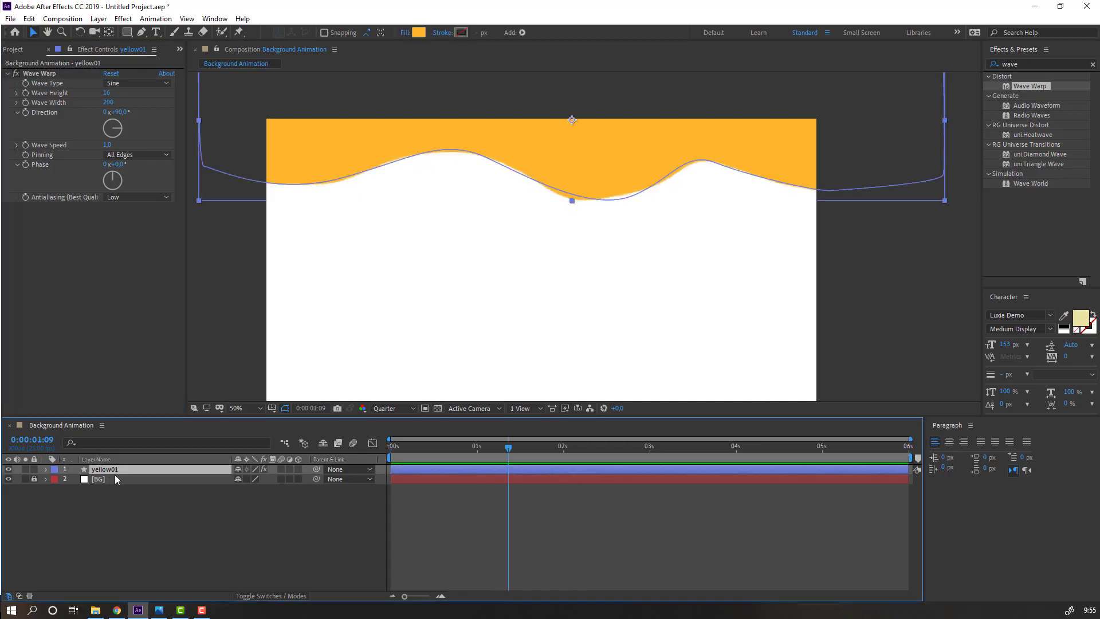
key(ctrl+d)
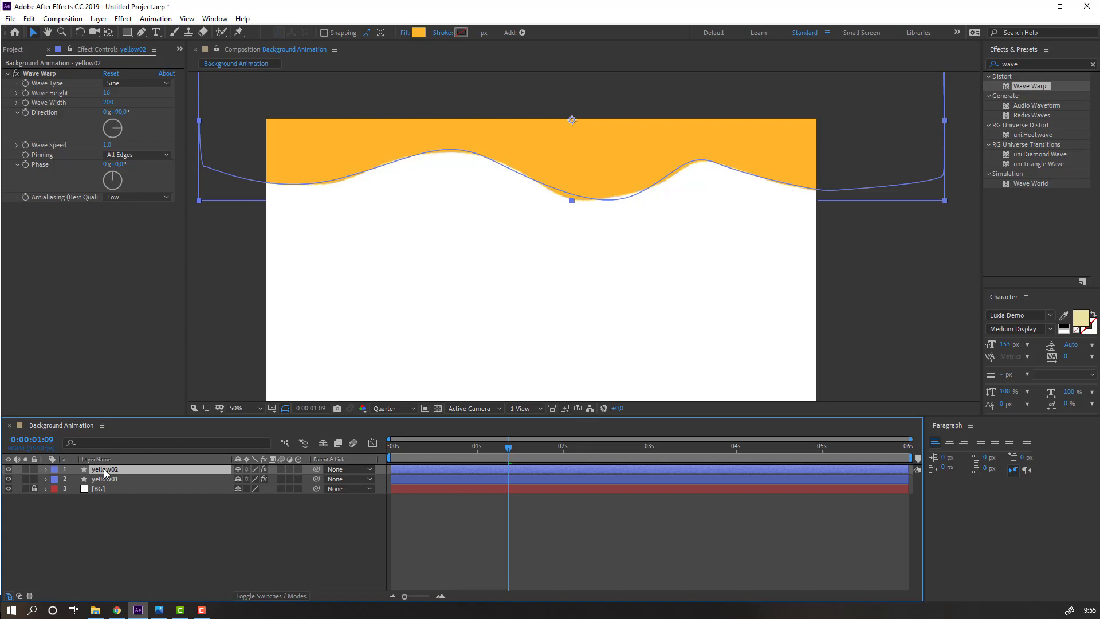
key(shift+Up)
key(shift+Up)
key(shift+Up)
key(shift+Up)
key(shift+Up)
key(shift+Up)
key(shift+Up)
key(shift+Up)
key(shift+Up)
key(shift+Up)
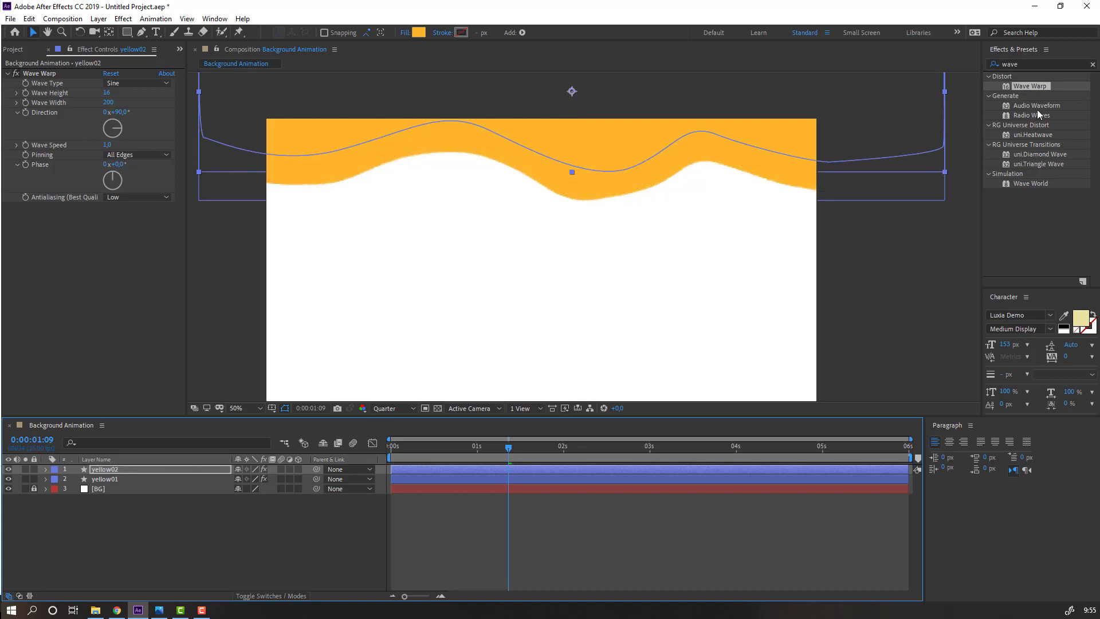
Apply Drop Shadow to yellow02 with Distance 15 and Softness 72.
click(1021, 64)
text(s)
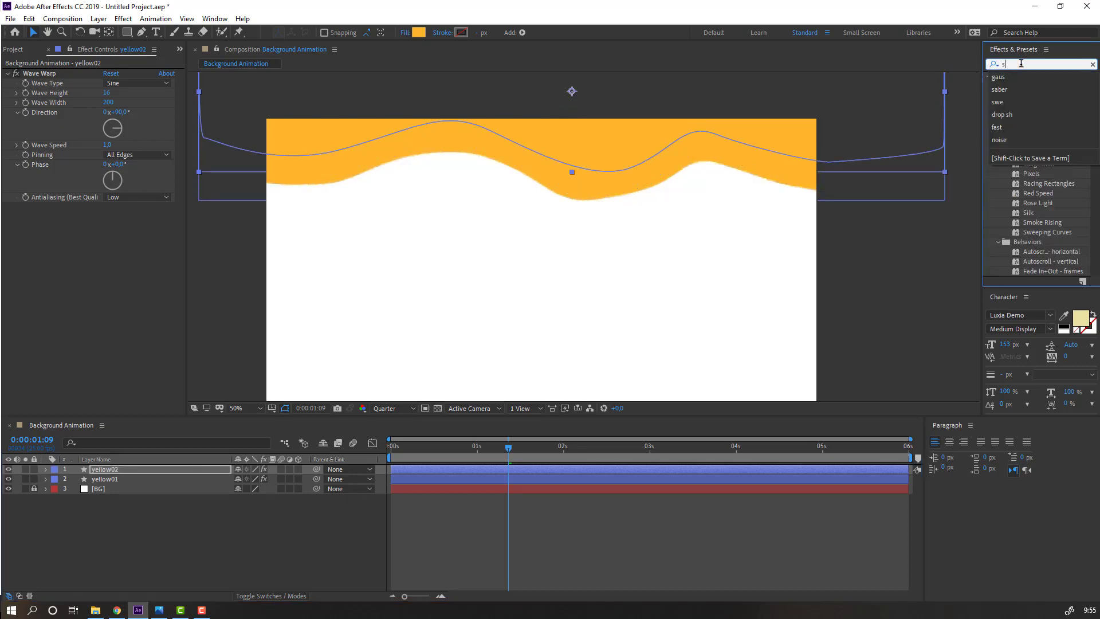
key(BackSpace)
text(drop)
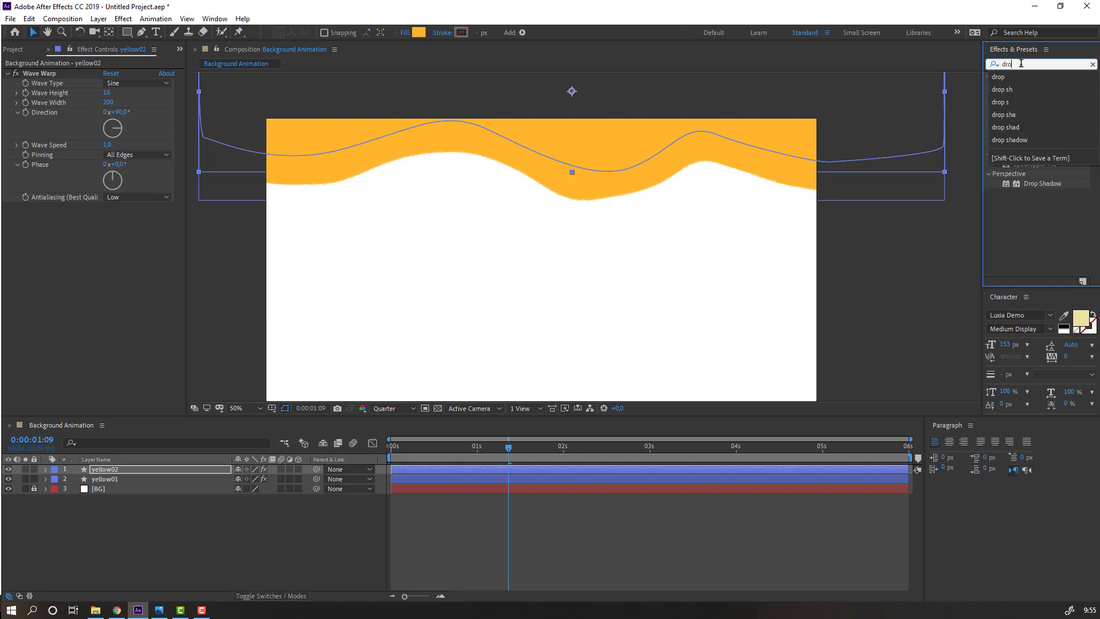
click(1043, 209)
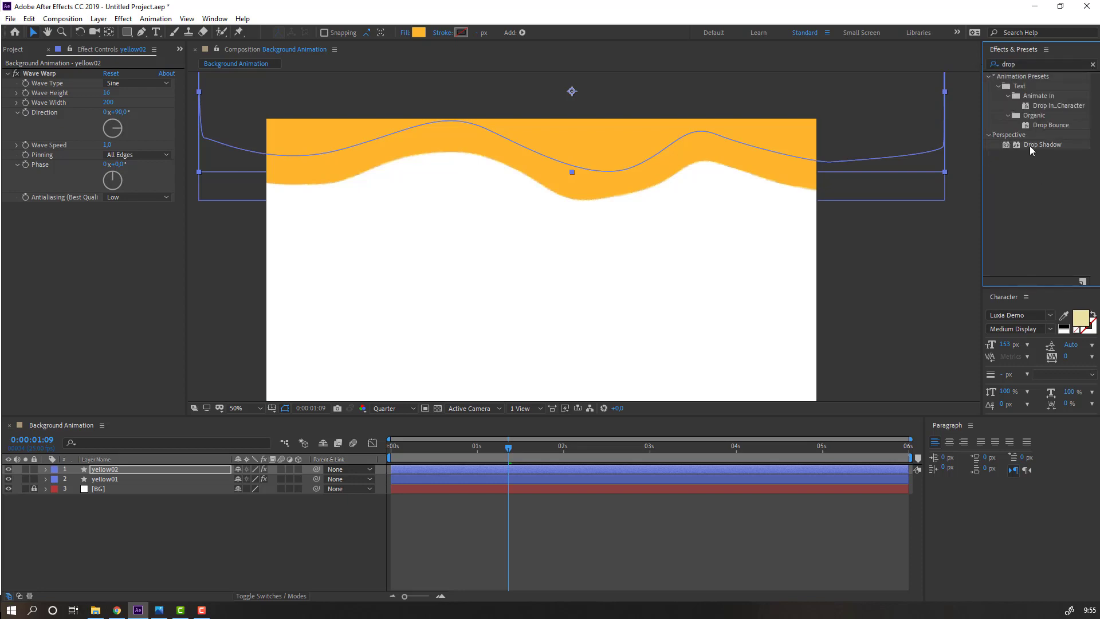
drag(1030, 146, 109, 471)
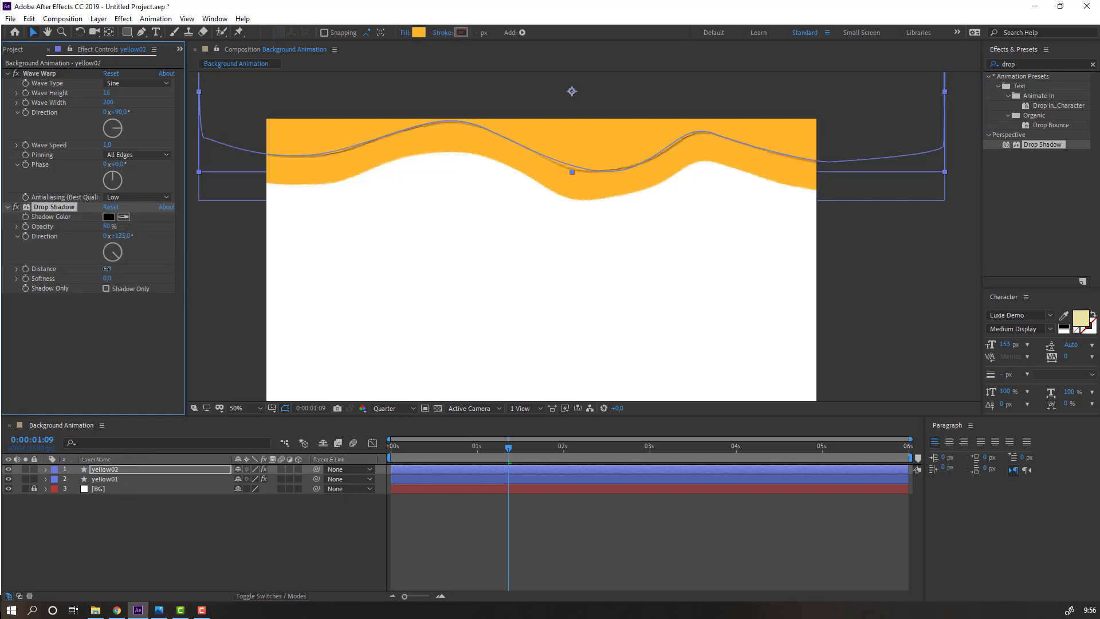
drag(107, 268, 132, 276)
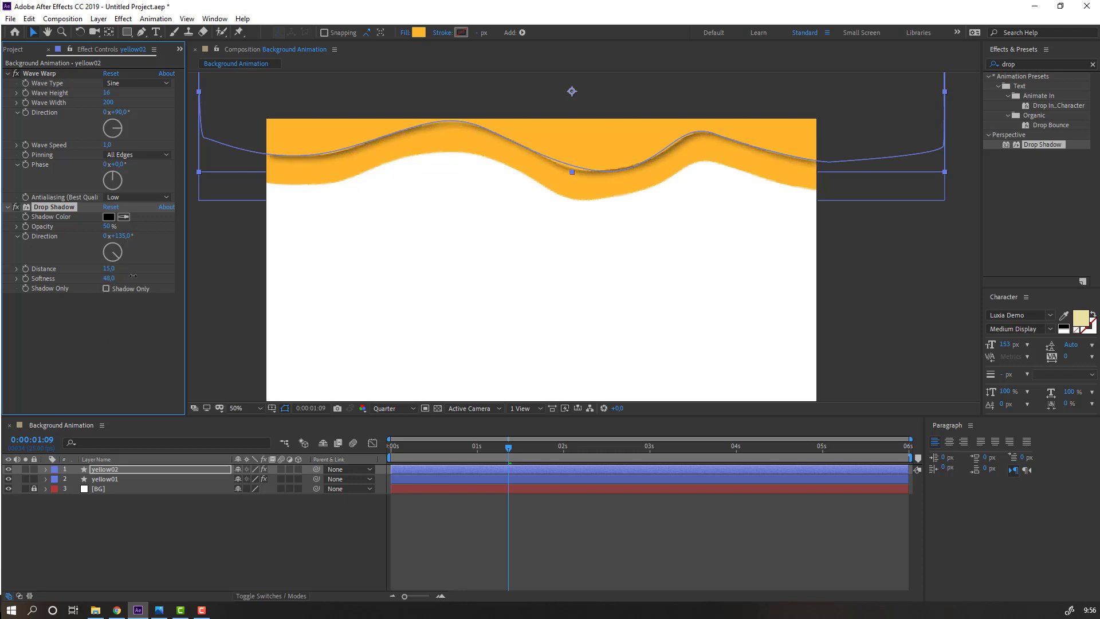
Preview the animation at Full resolution.
click(188, 548)
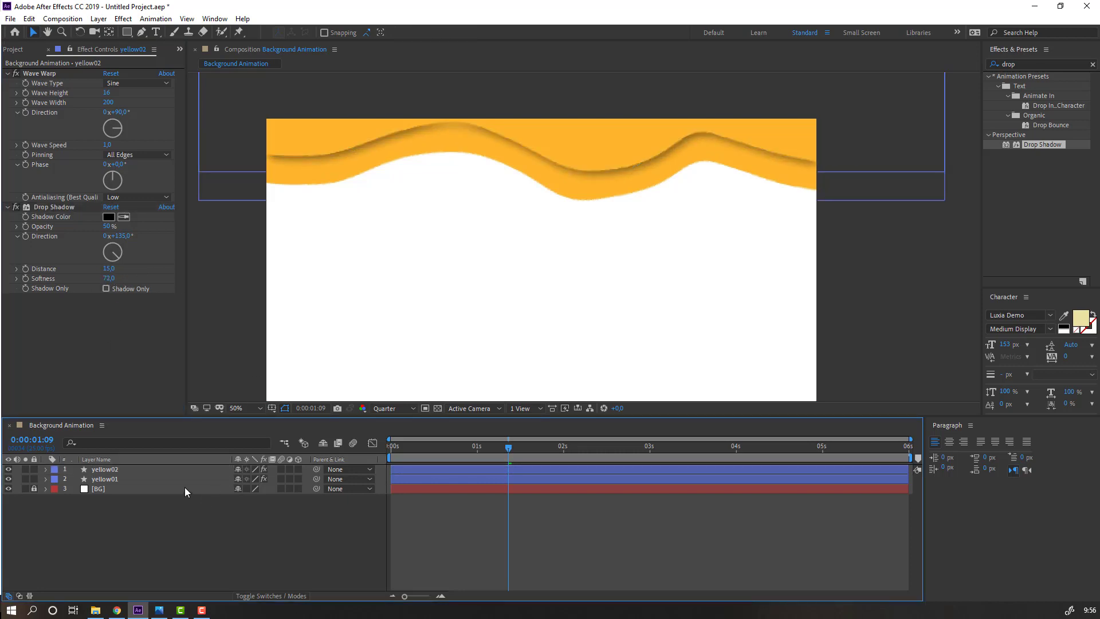
key(space)
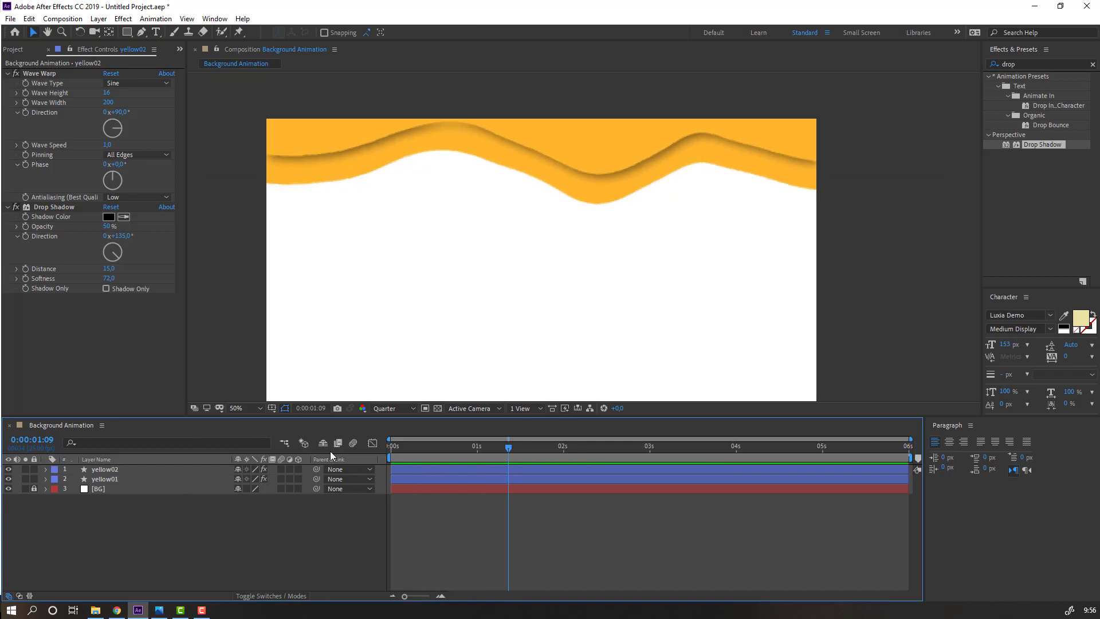
click(391, 407)
click(390, 427)
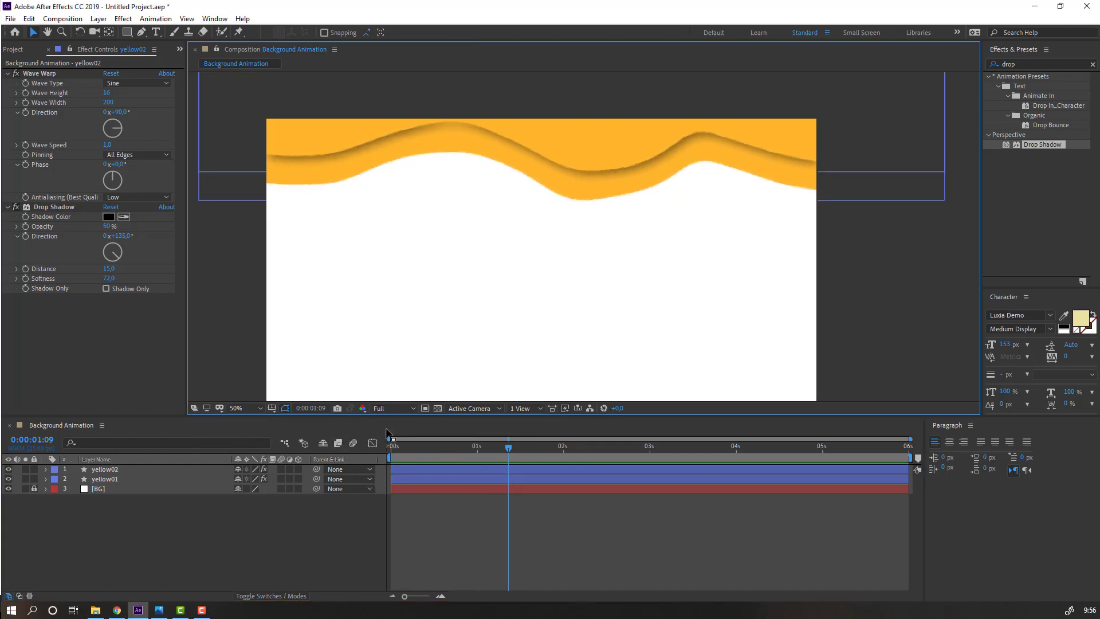
Set yellow02's Wave Warp Direction to -90°.
click(436, 448)
click(96, 470)
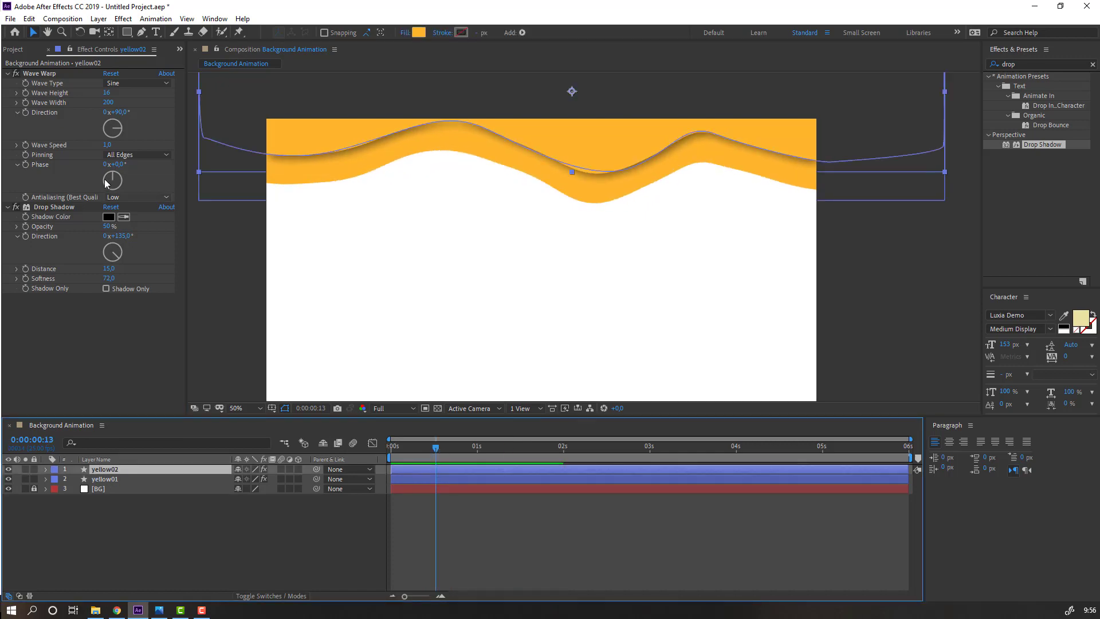
click(120, 113)
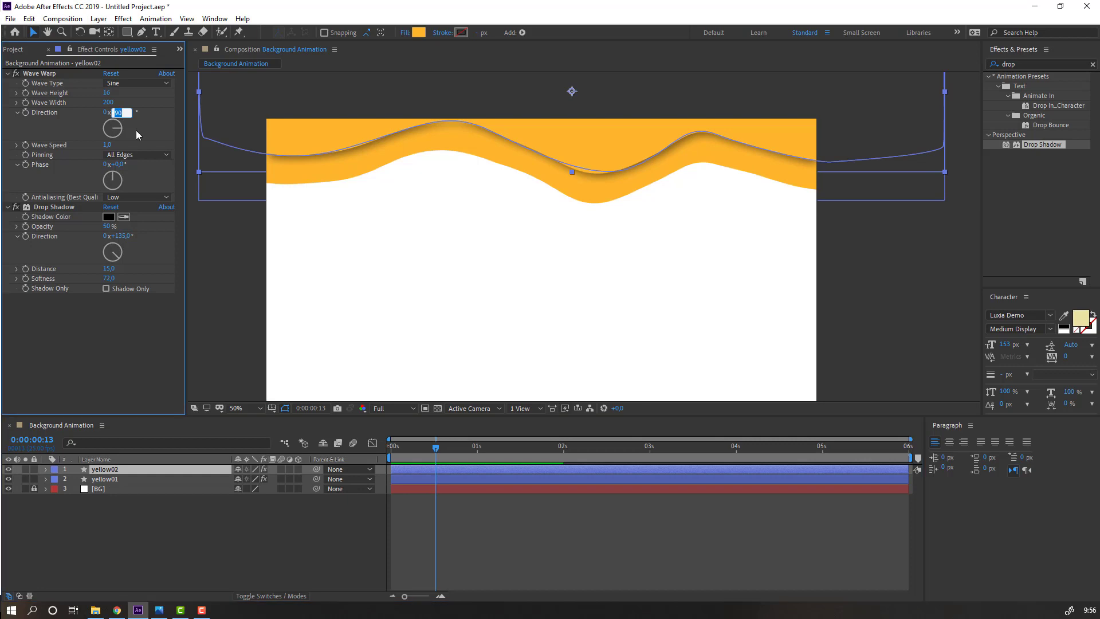
text(-90)
key(Return)
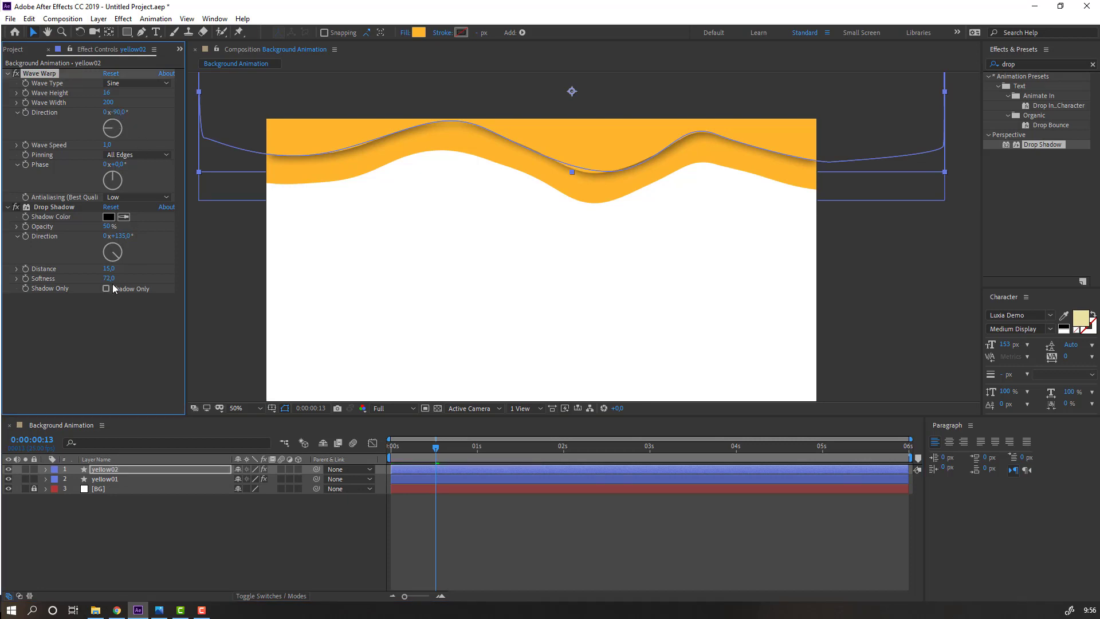
Switch preview resolution back to Quarter and play the preview.
click(400, 409)
click(393, 473)
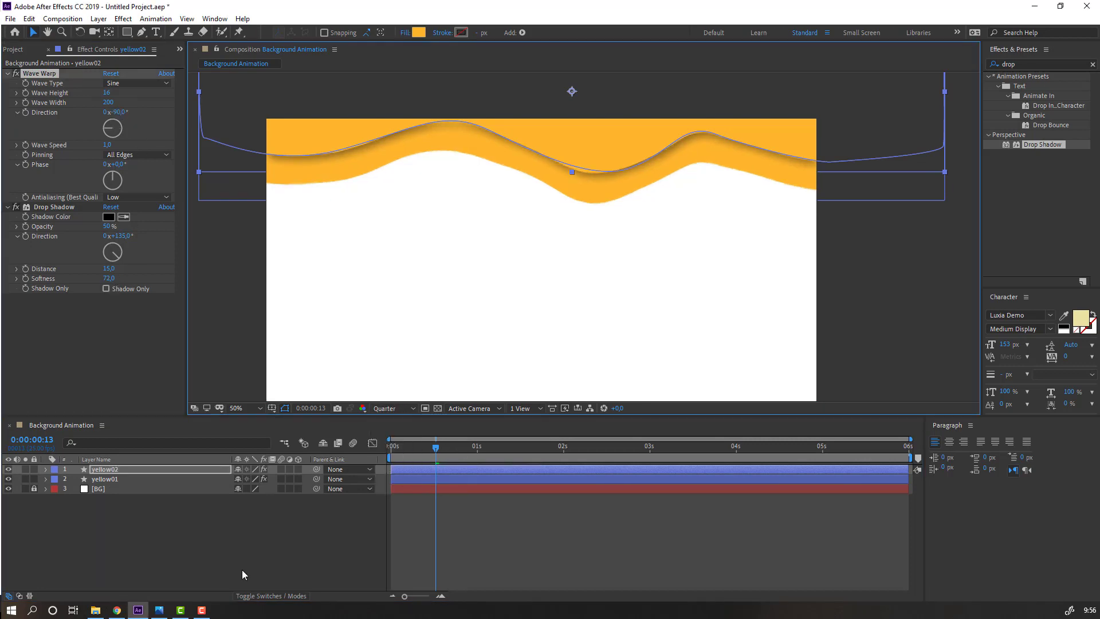
click(232, 570)
key(space)
scroll(366, 363, down, 1)
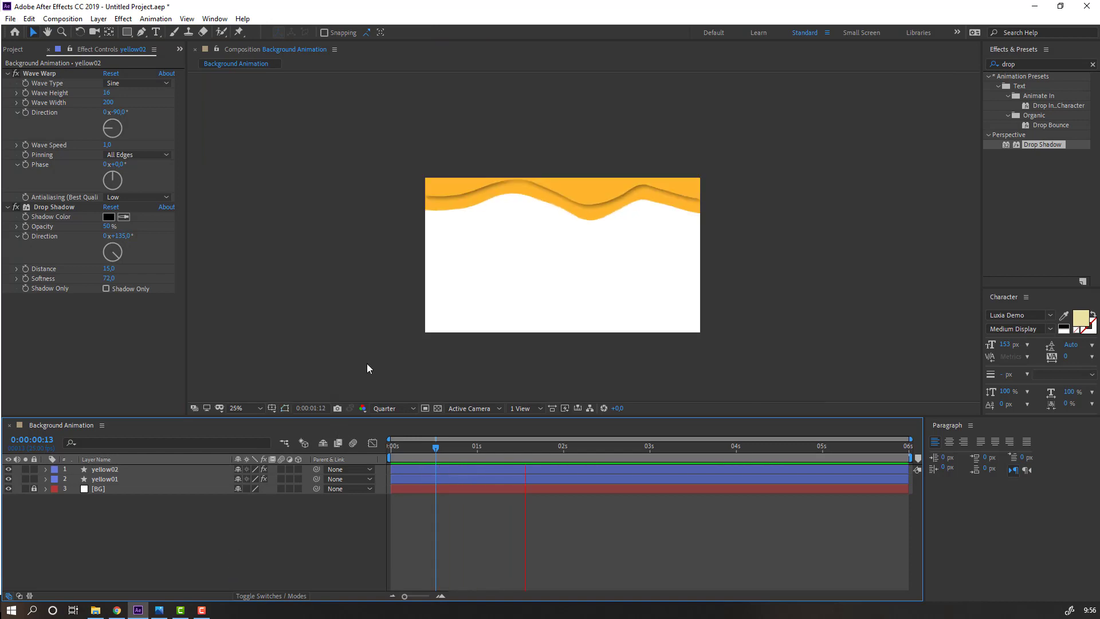
scroll(349, 371, up, 1)
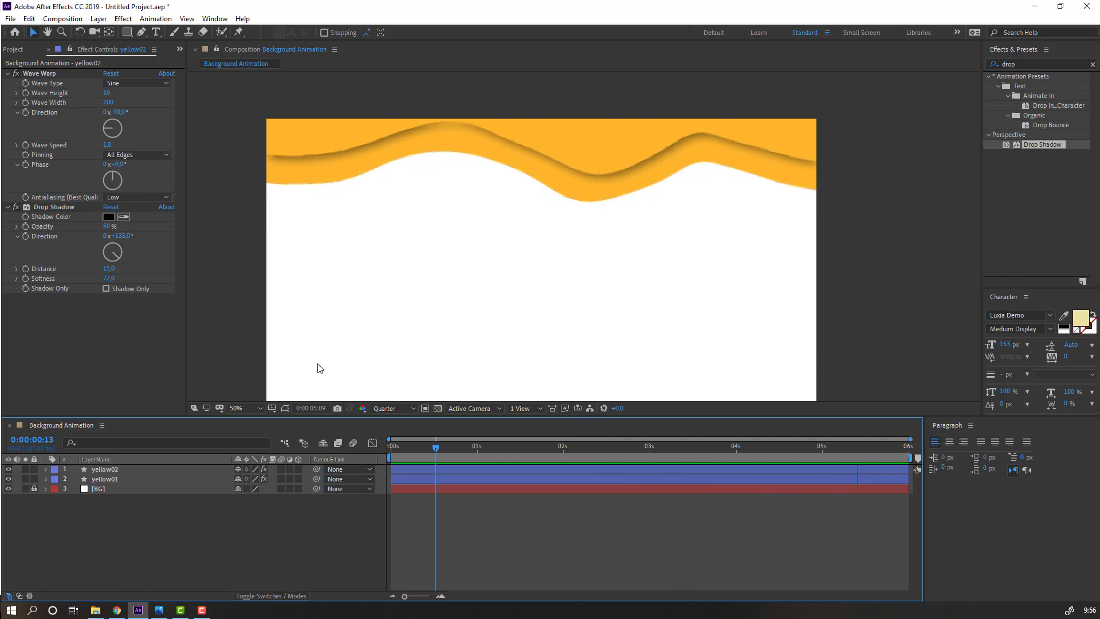
Copy yellow02's Drop Shadow effect onto the yellow01 layer.
click(432, 445)
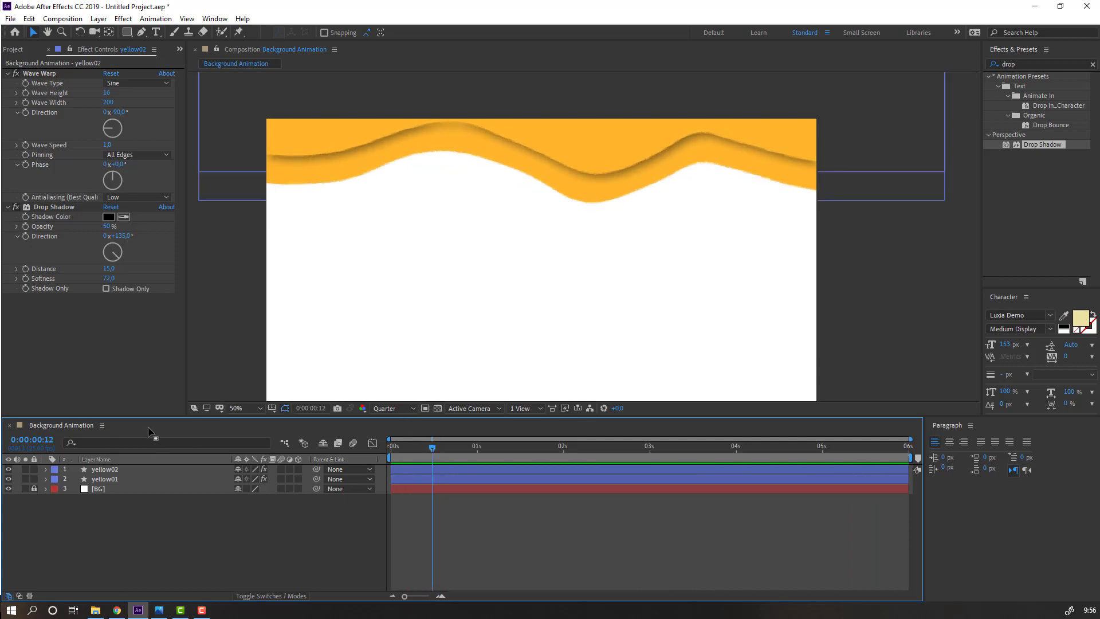
click(61, 206)
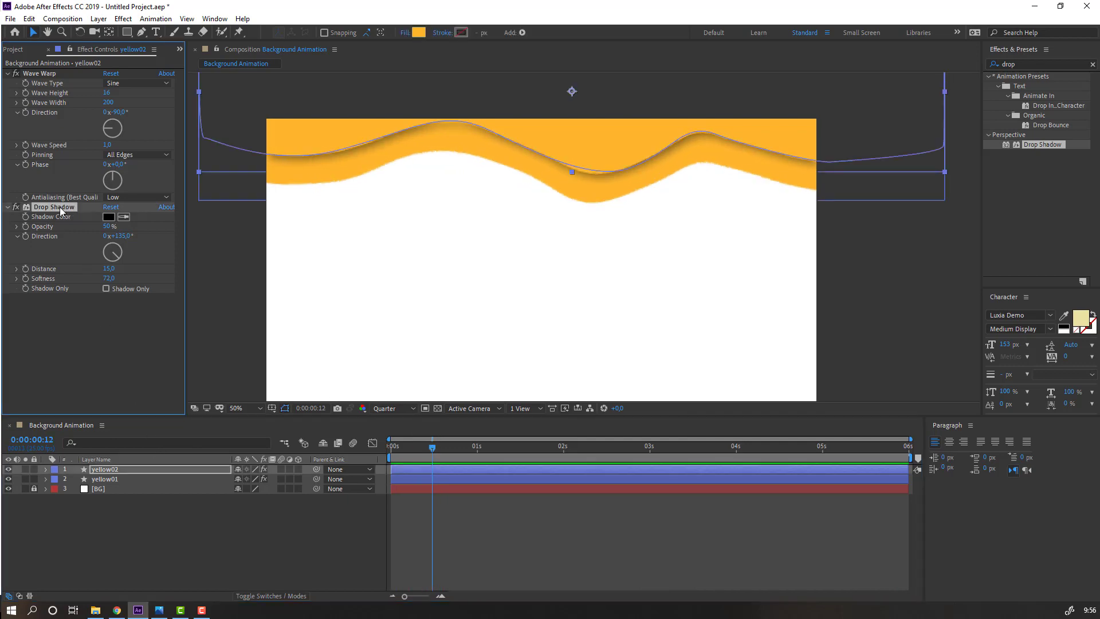
click(114, 485)
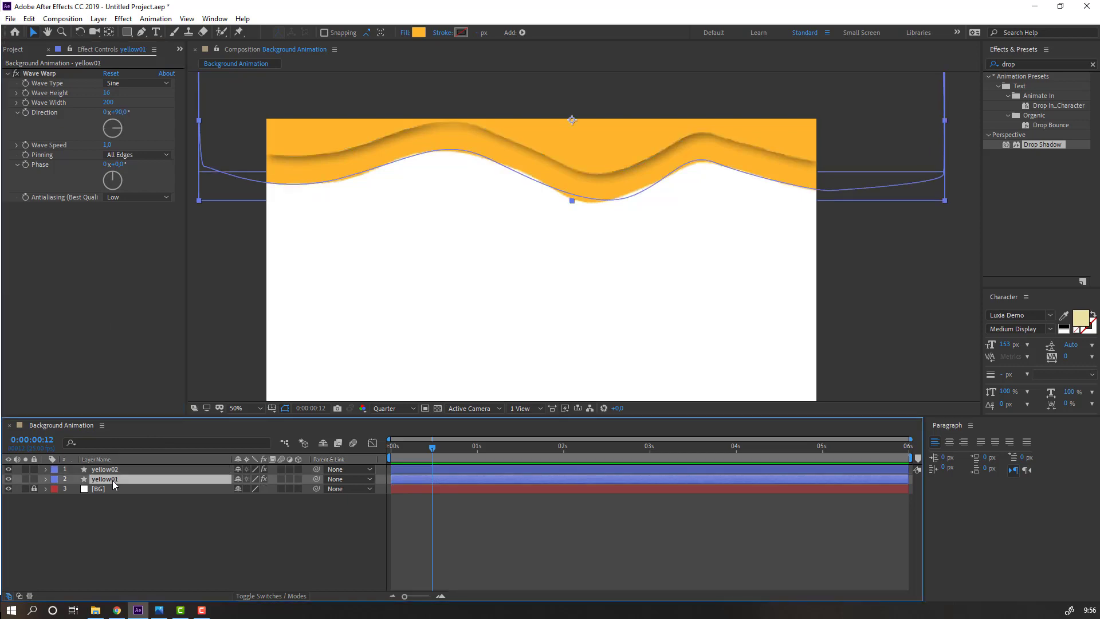
key(ctrl+alt+shift+e)
Lower yellow01's Drop Shadow Opacity to 20% and preview.
click(121, 554)
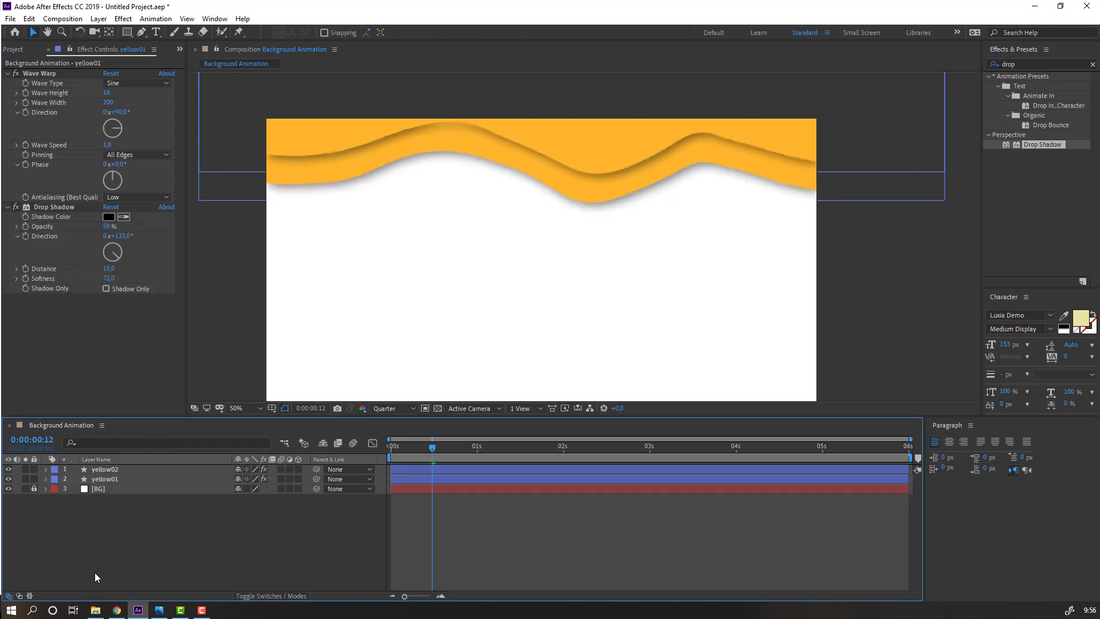
click(108, 227)
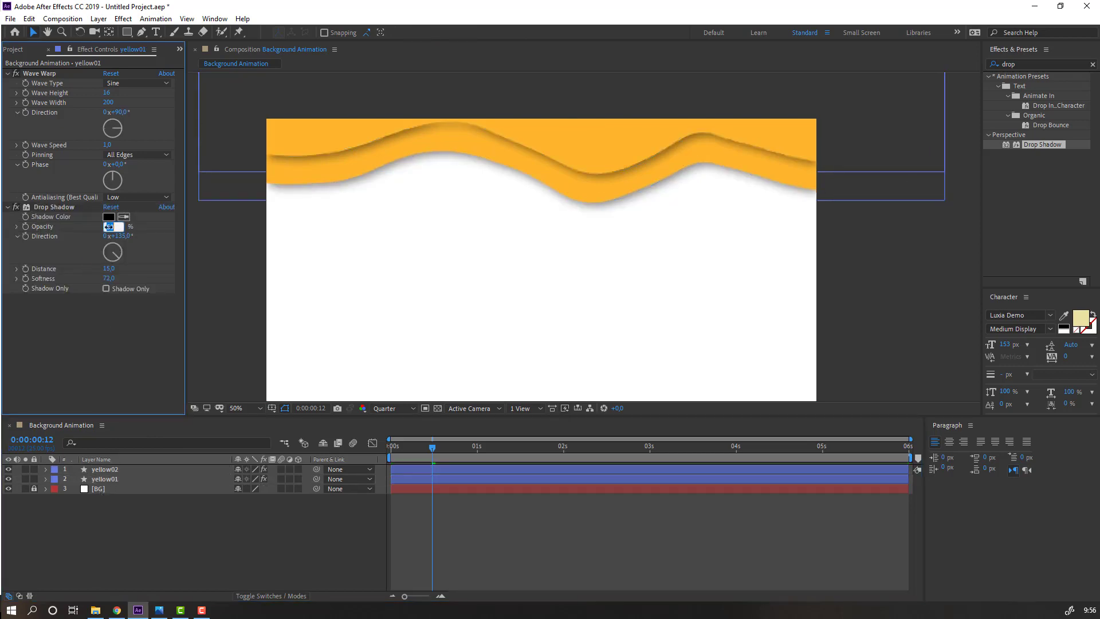
text(20)
click(392, 542)
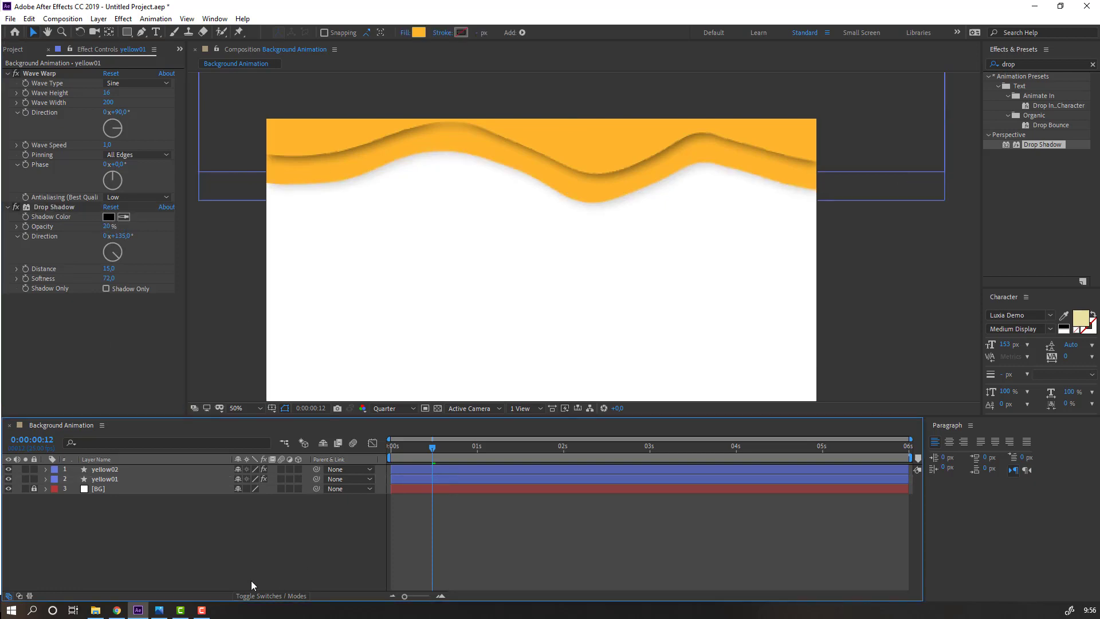
key(comma)
key(period)
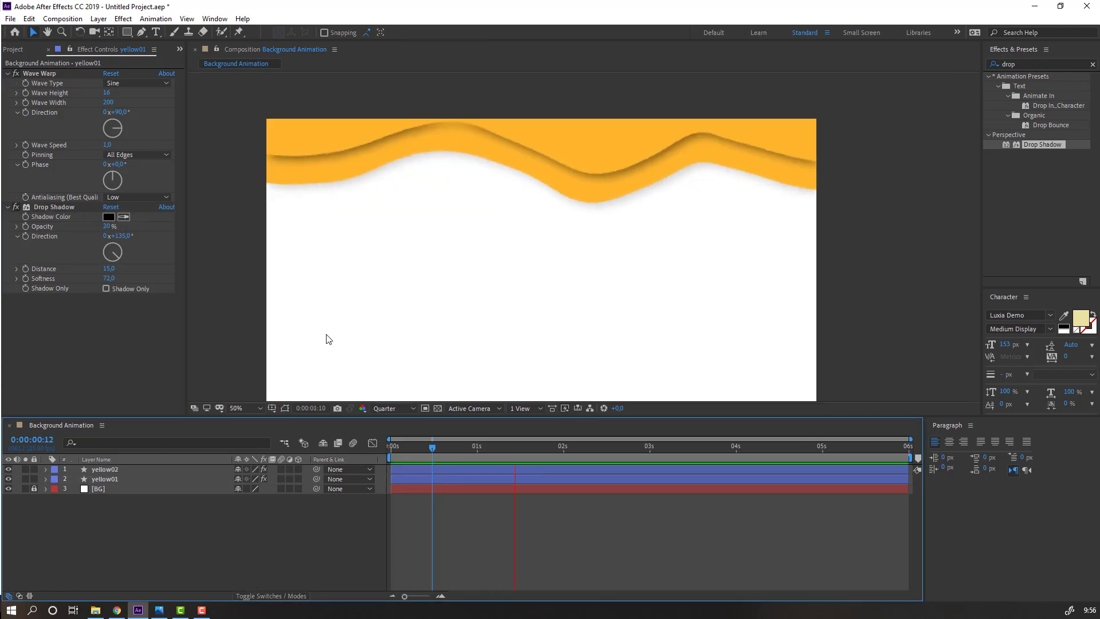
key(space)
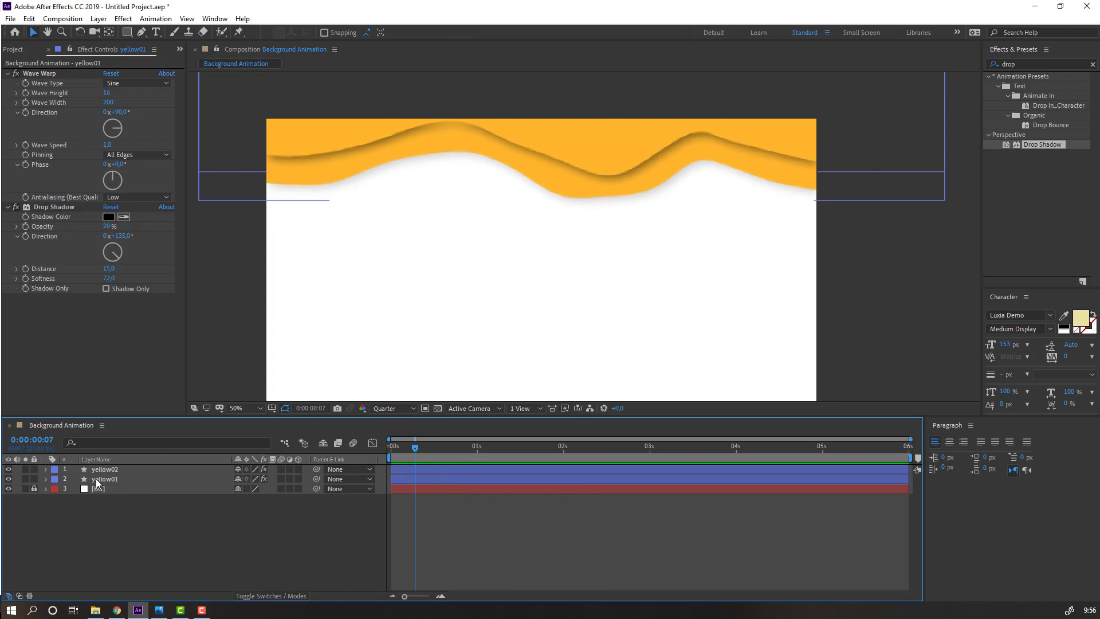
Duplicate both wave layers as yellow03 and yellow04 at the top of the stack.
click(97, 479)
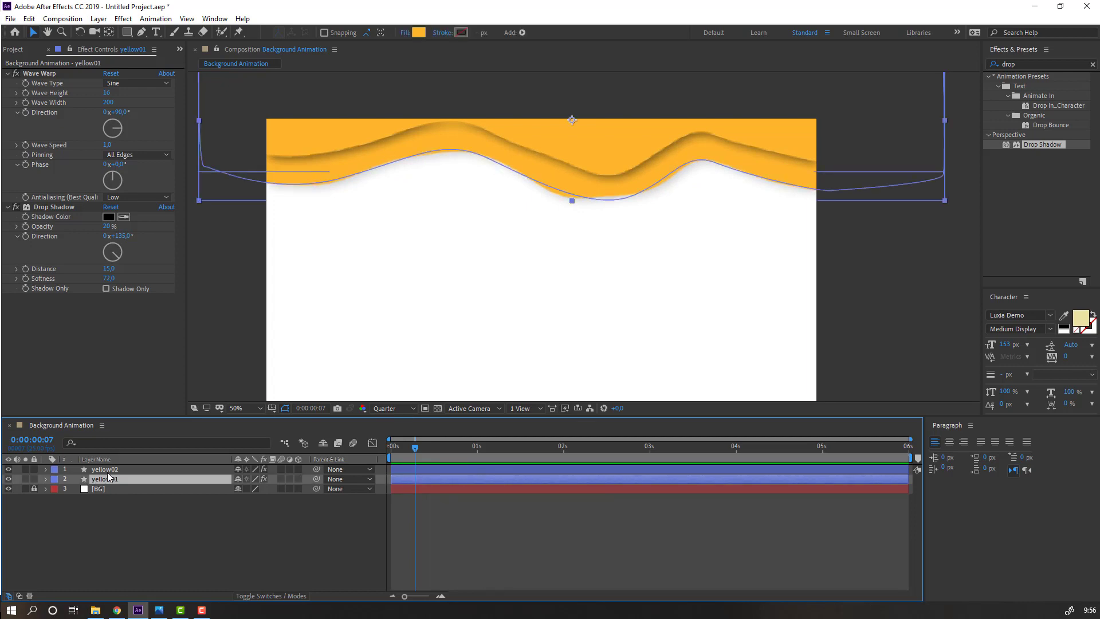
key(ctrl+a)
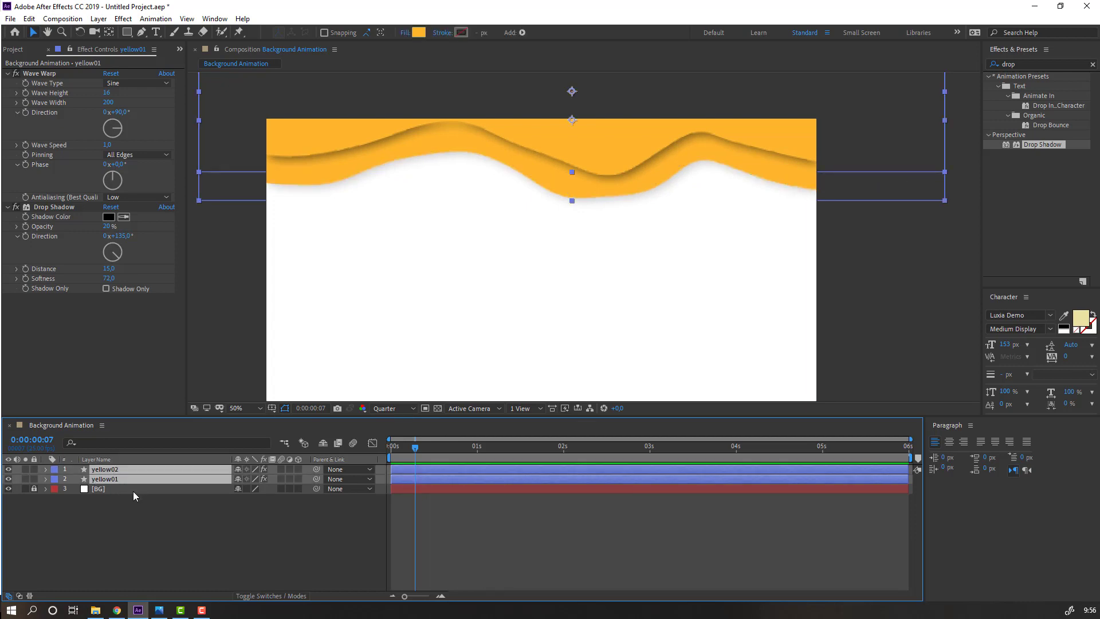
key(ctrl+d)
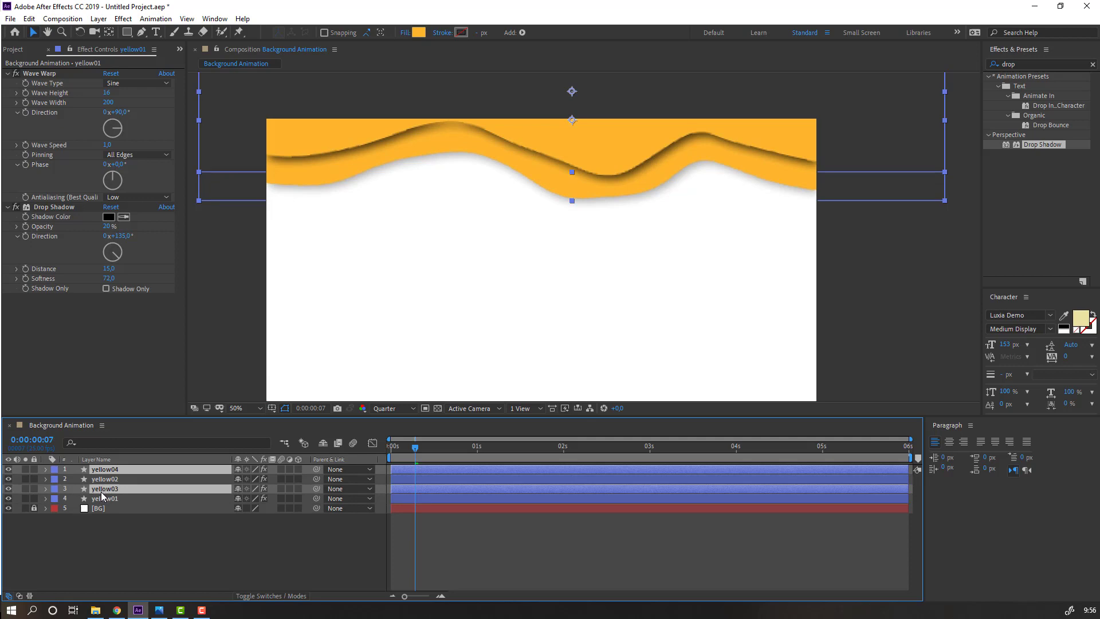
drag(106, 492, 114, 480)
Give the copies a Yellow label and move them down the frame.
click(56, 469)
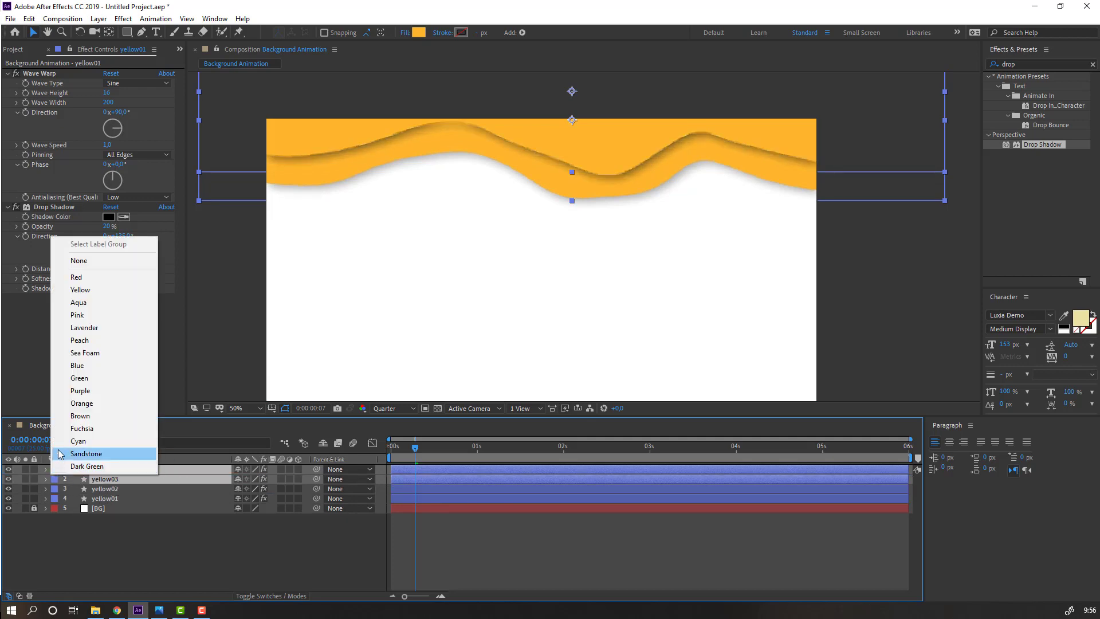
click(80, 290)
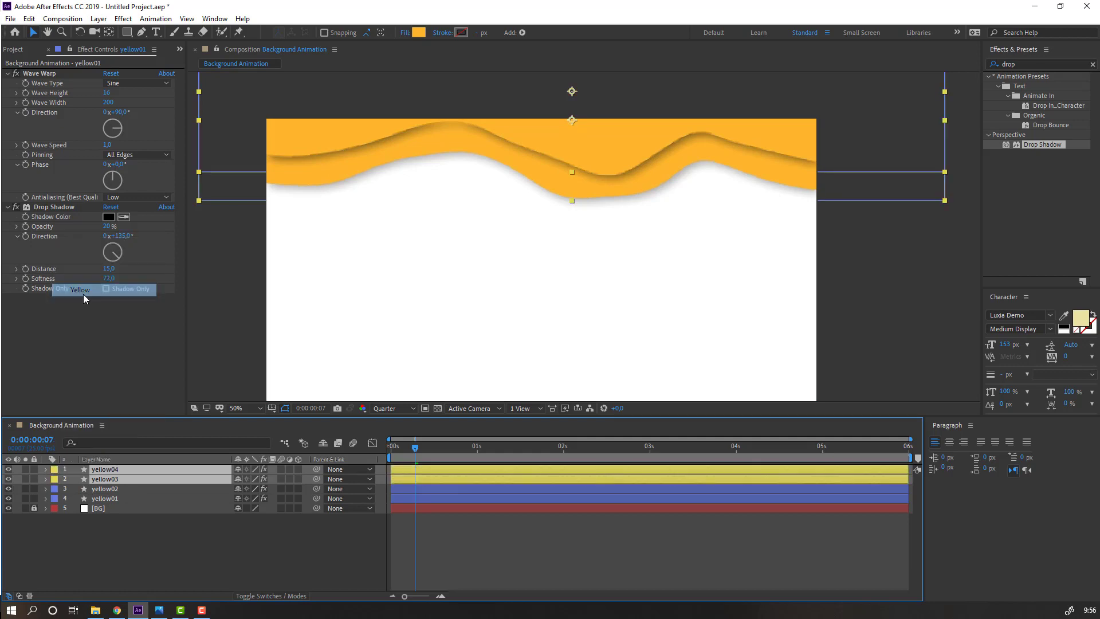
key(comma)
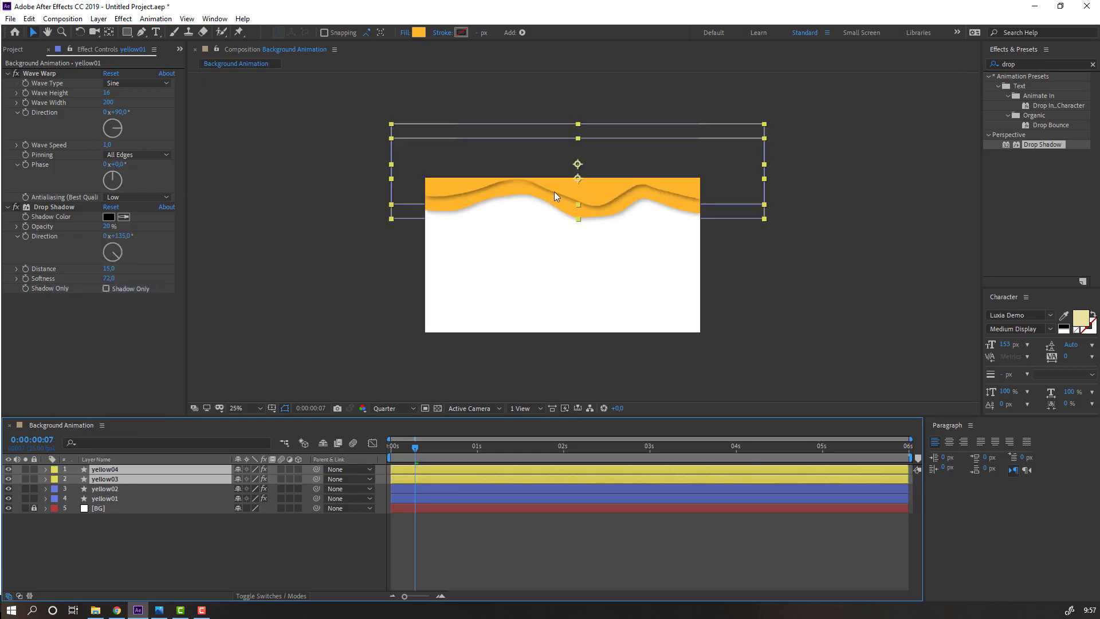
drag(554, 191, 547, 306)
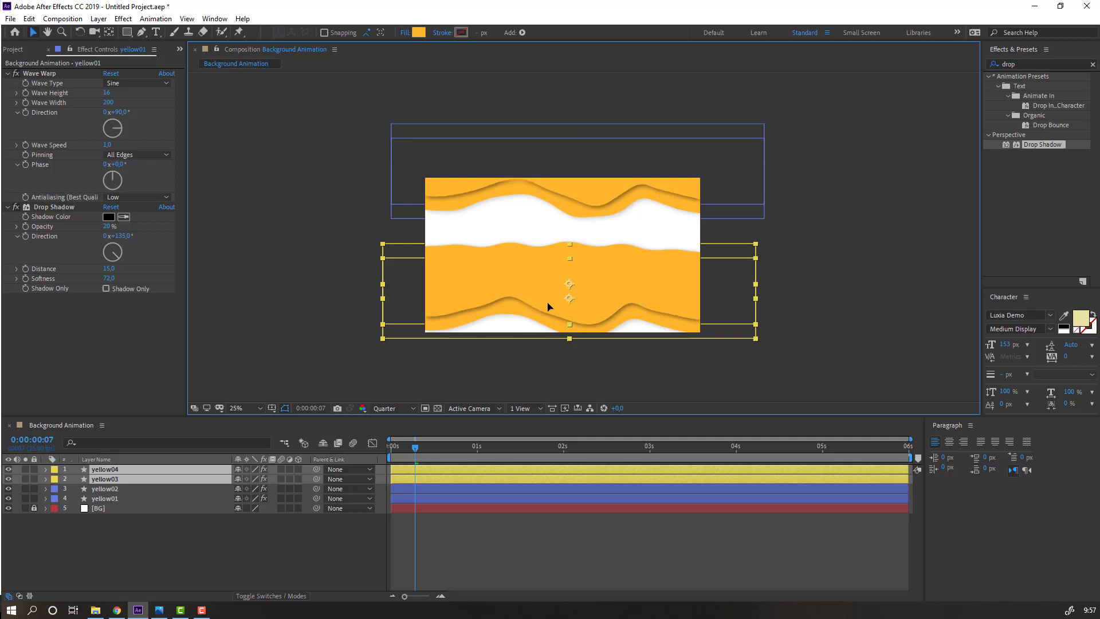
Flip the duplicated waves vertically and lower them toward the frame bottom.
right_click(112, 471)
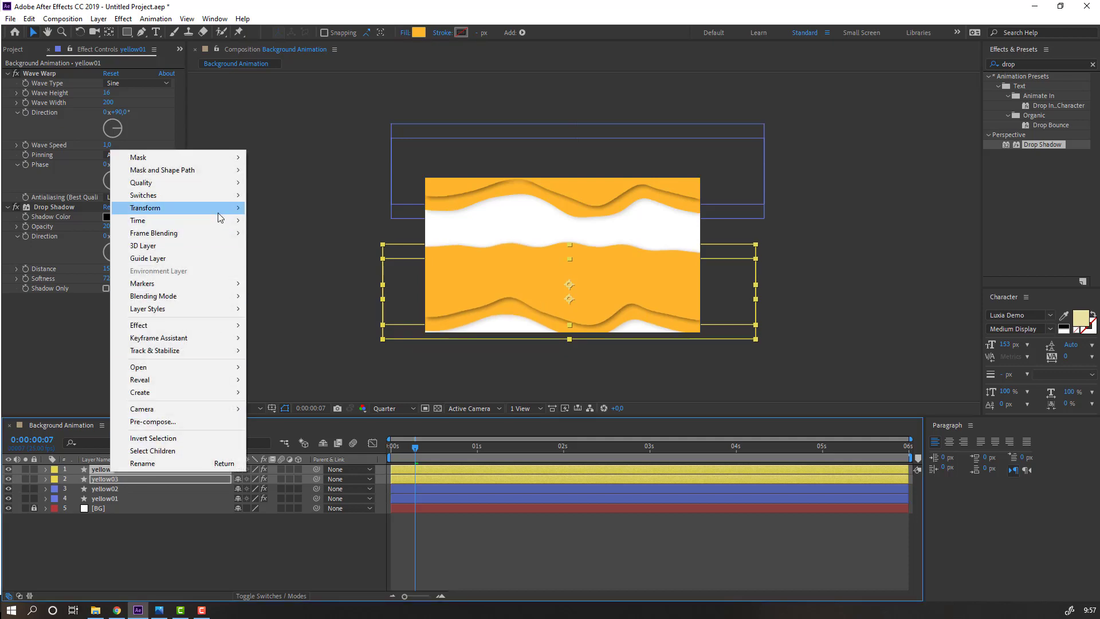
mouse_move(221, 216)
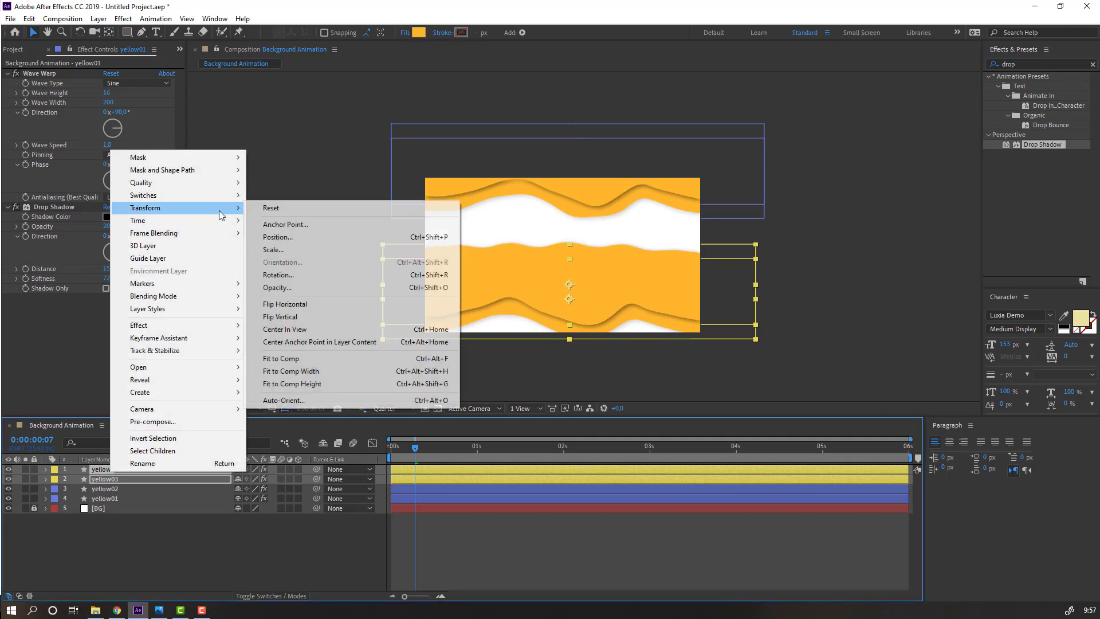
click(271, 319)
drag(604, 276, 593, 326)
Move yellow03 to the top of the layer stack and nudge its wave slightly.
click(103, 469)
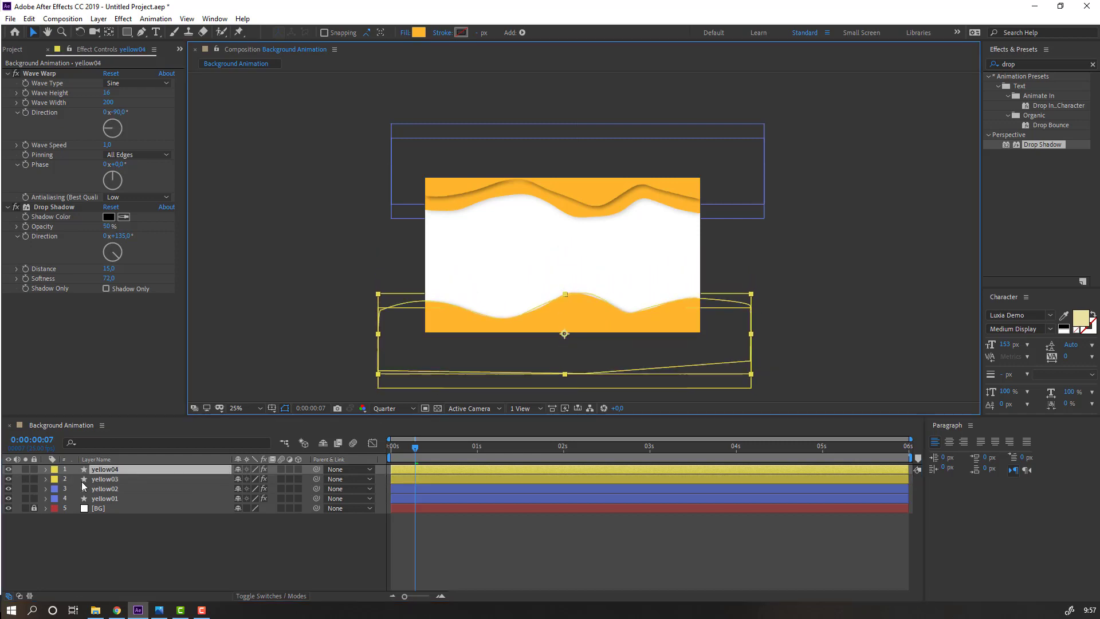
click(108, 479)
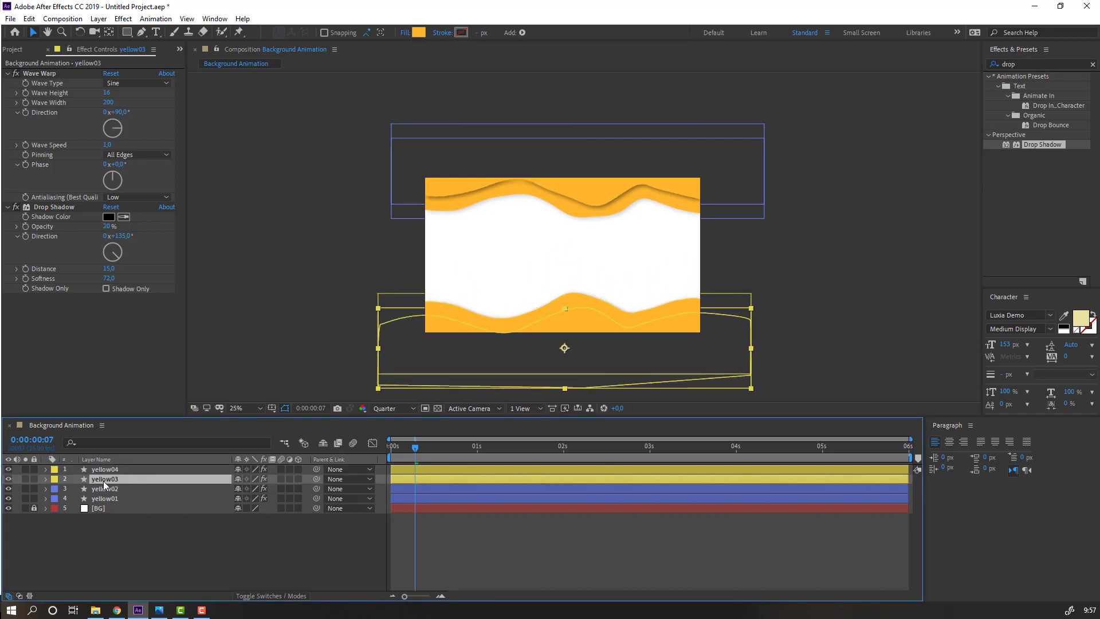
drag(105, 484, 193, 454)
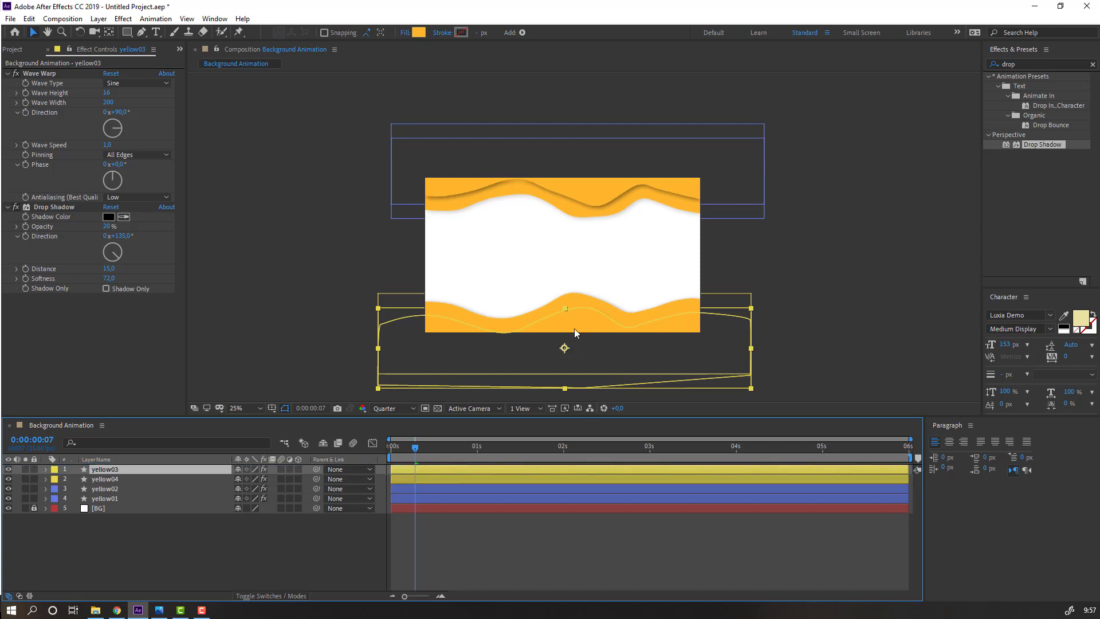
drag(574, 329, 570, 328)
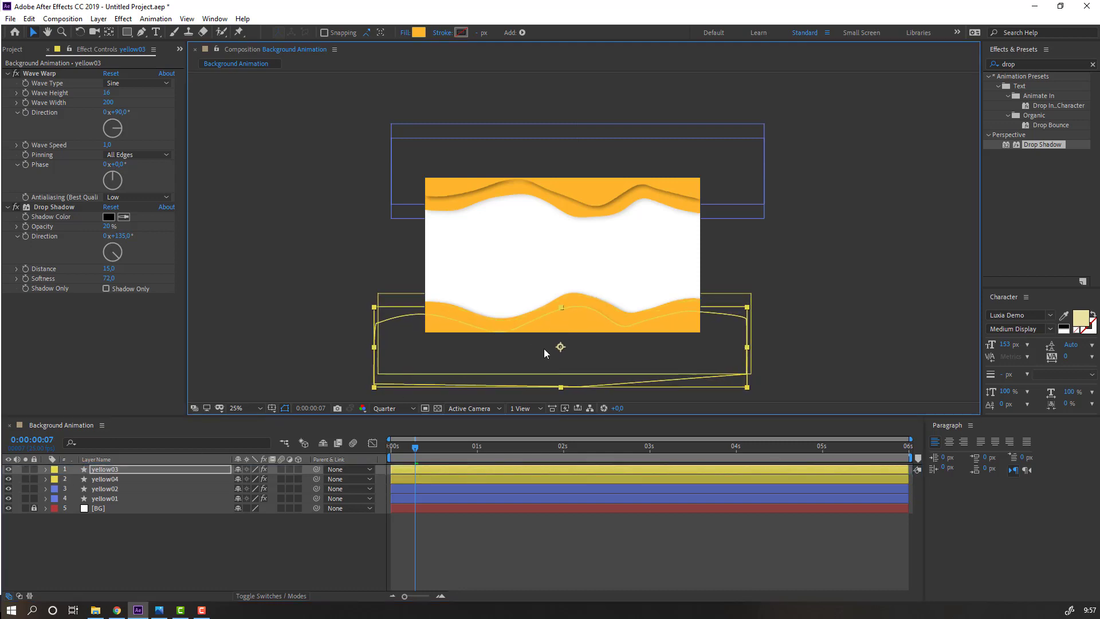
Turn yellow03's Drop Shadow Direction around to about 343° so it falls upward.
scroll(544, 348, up, 2)
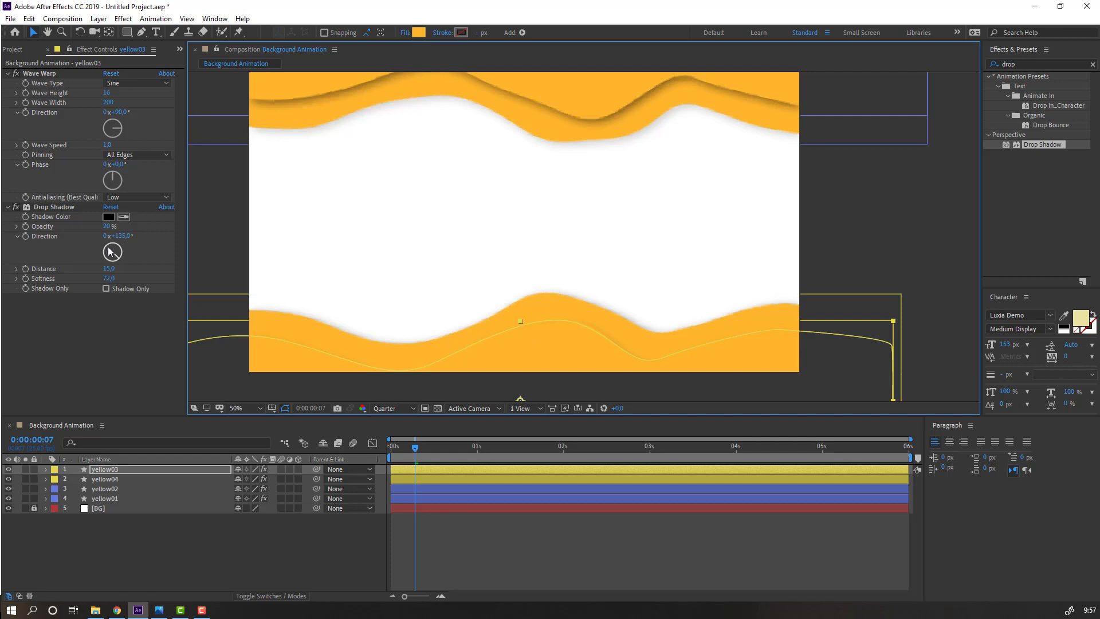
drag(108, 252, 238, 227)
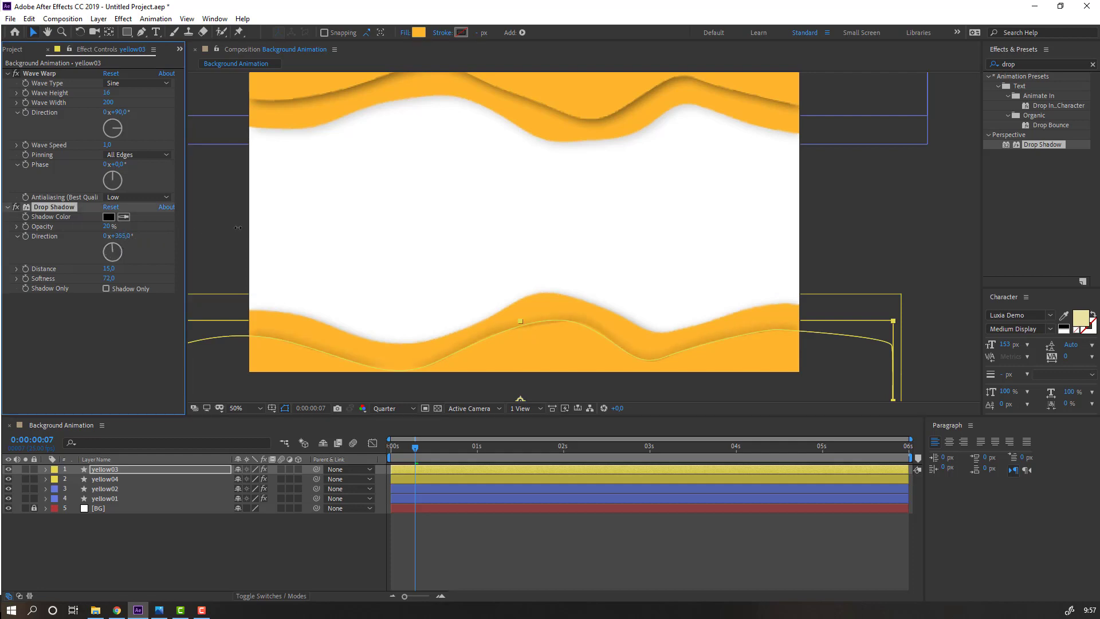
drag(134, 235, 80, 285)
Preview the wave animation with yellow03's new shadow.
click(231, 584)
scroll(394, 253, down, 2)
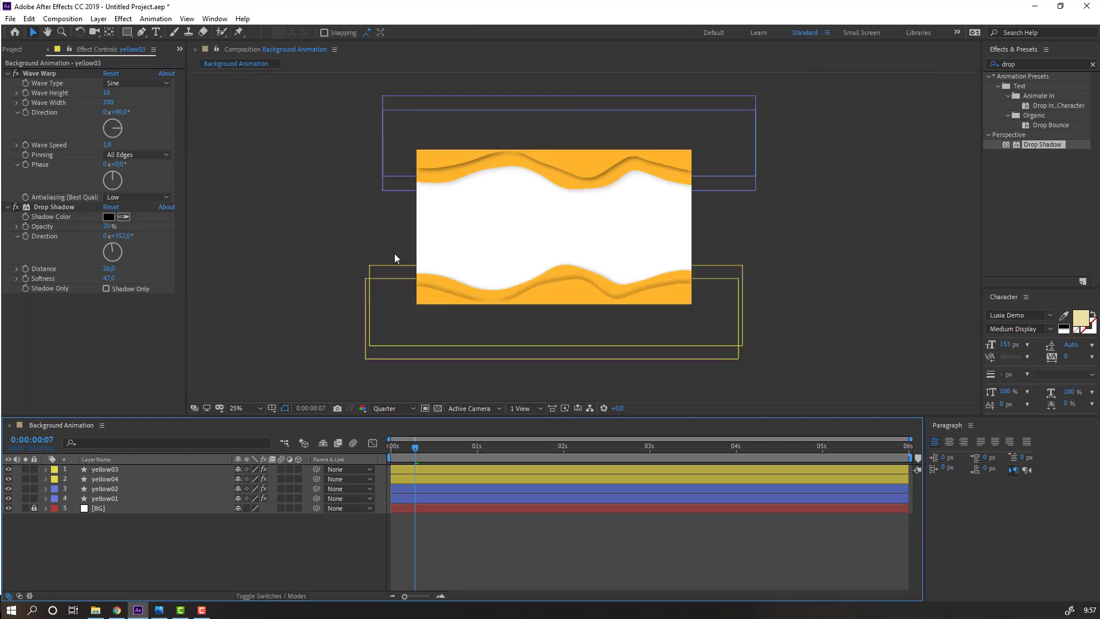
key(space)
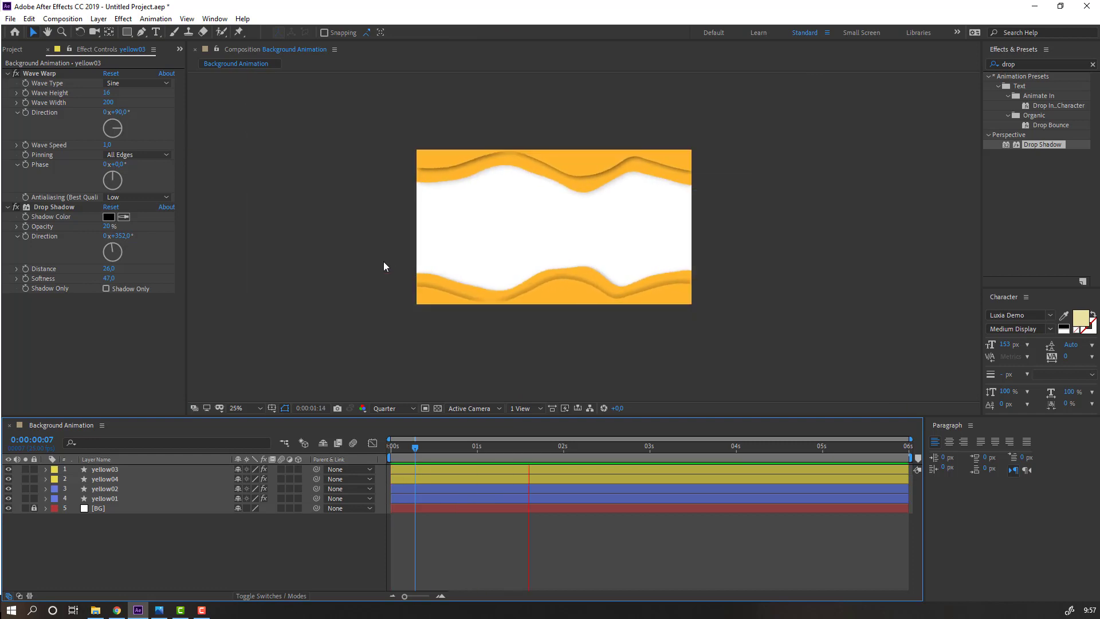
key(space)
scroll(395, 276, up, 2)
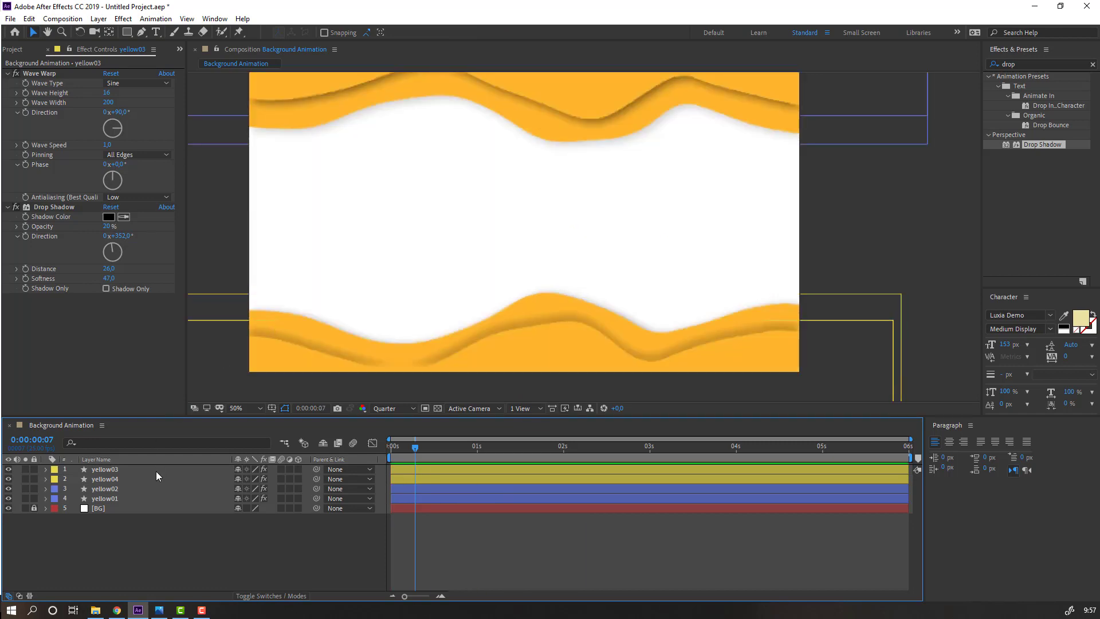
Set yellow04's Drop Shadow Direction to -135° and preview with the comp fit to the viewer.
click(111, 480)
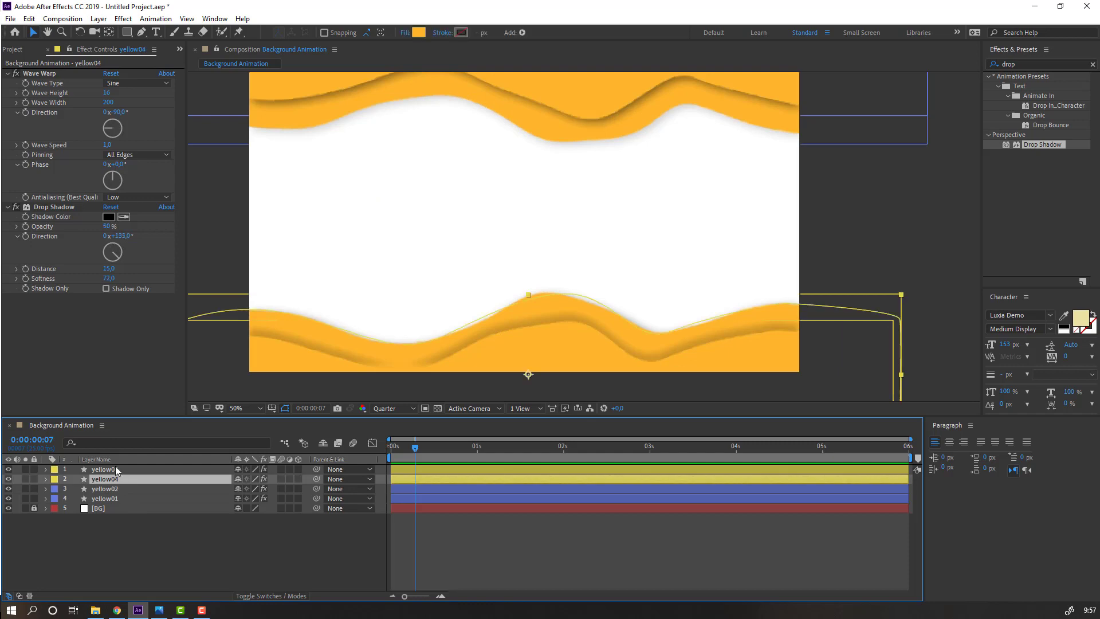
click(121, 236)
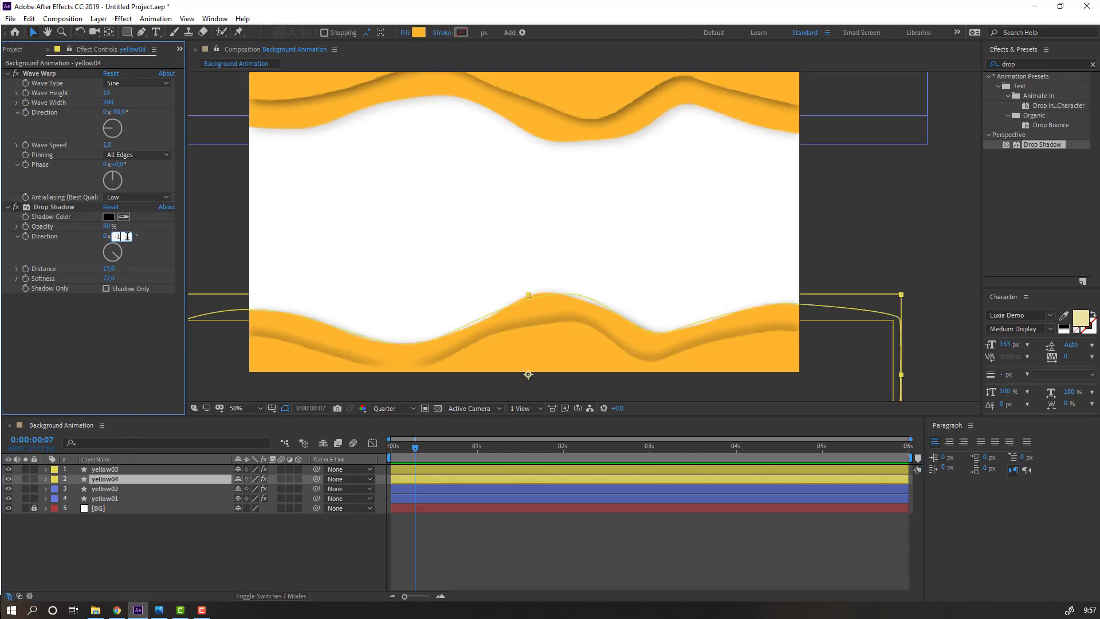
key(Return)
key(space)
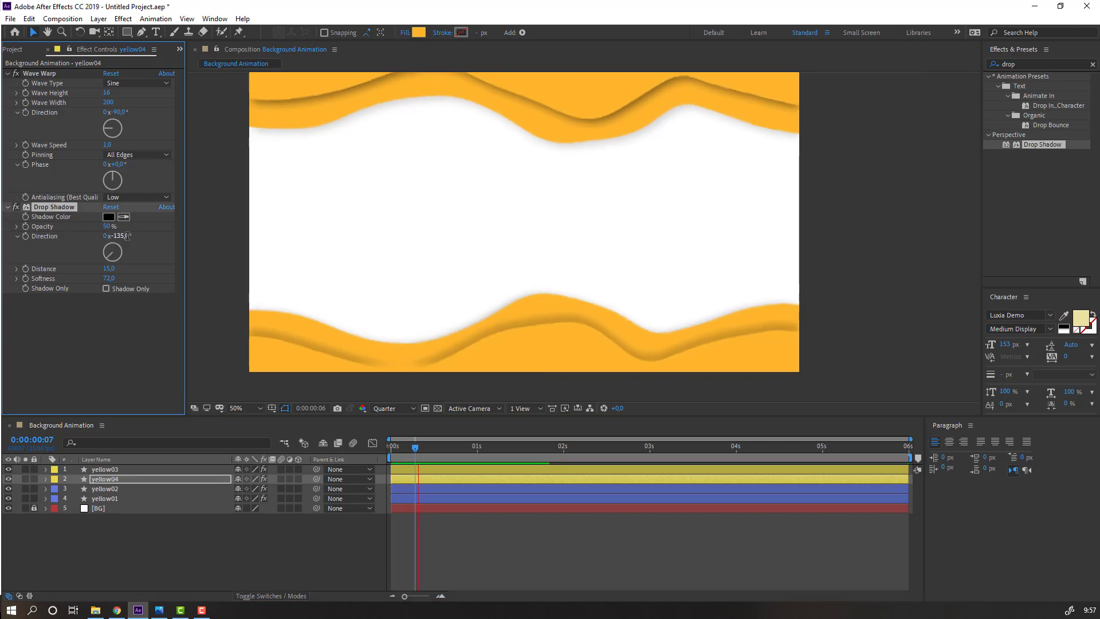
scroll(281, 239, down, 2)
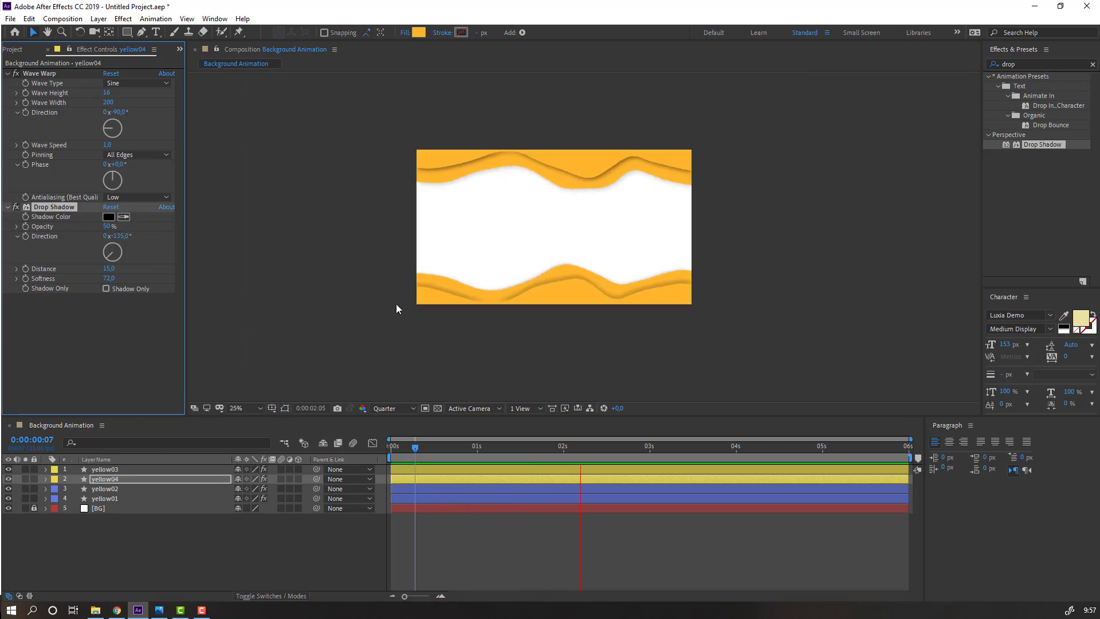
scroll(375, 304, up, 2)
click(236, 408)
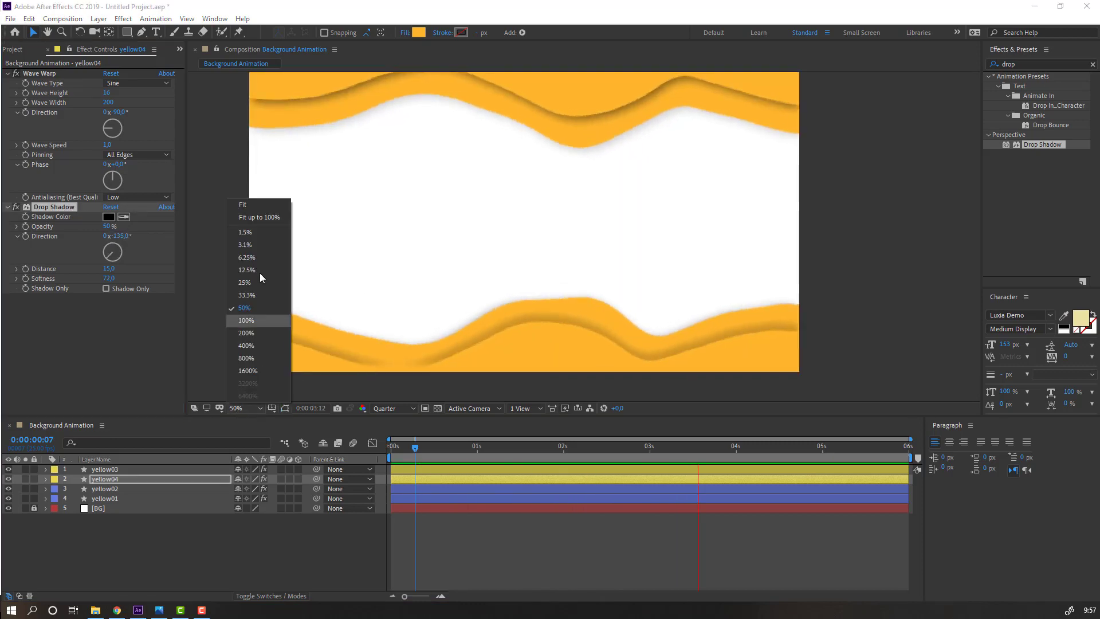
click(260, 221)
click(442, 449)
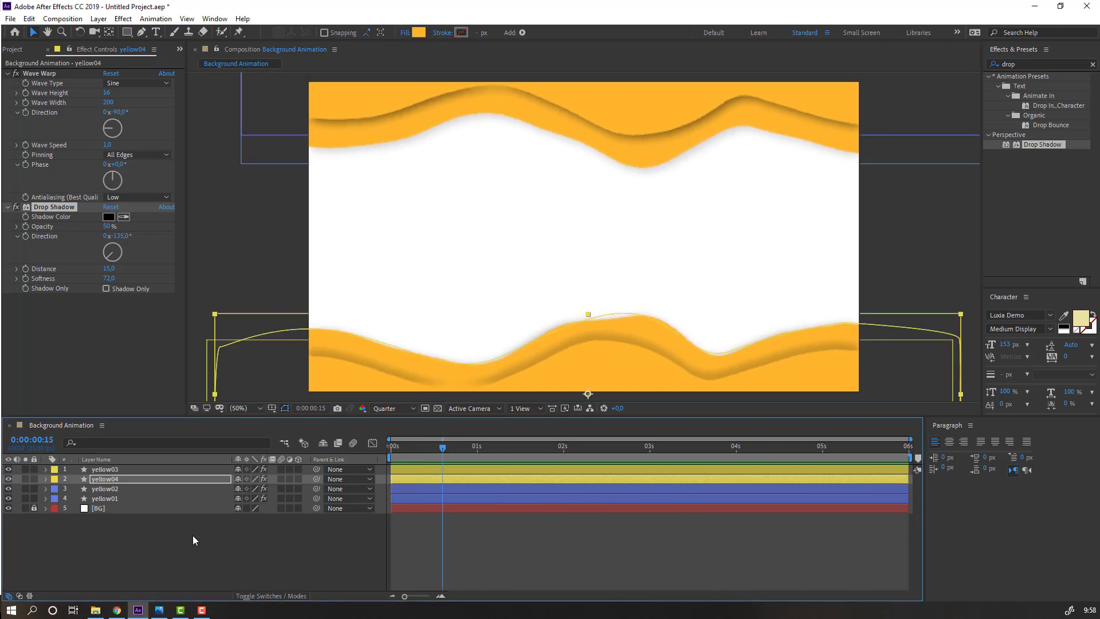
Pre-compose yellow01 through yellow04 into a nested composition named 01.
click(192, 535)
click(111, 499)
shift+click(105, 469)
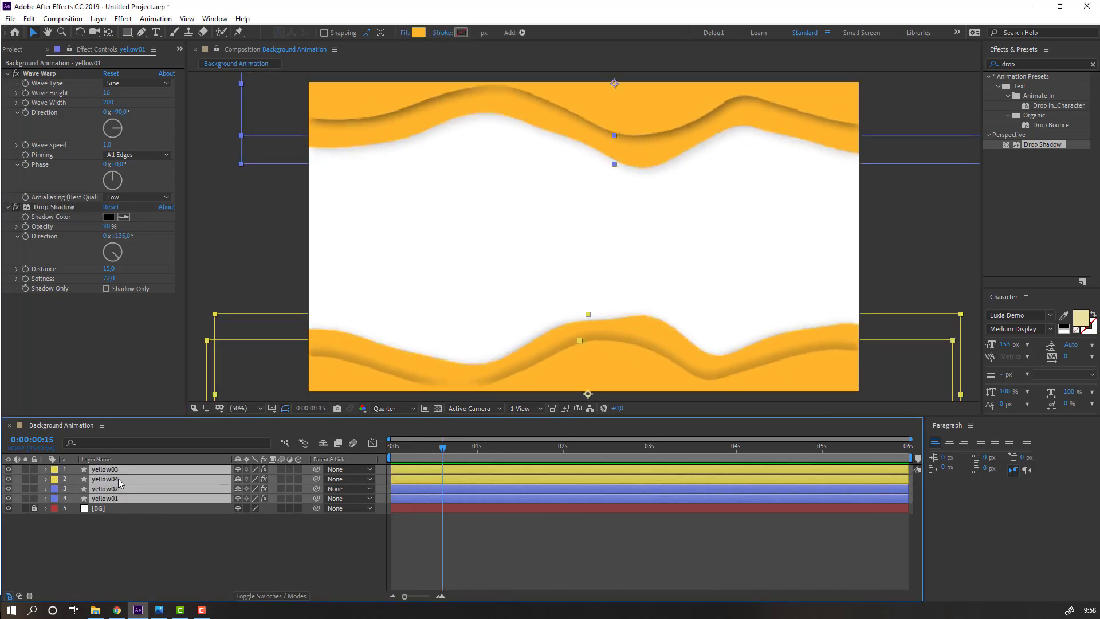
right_click(118, 479)
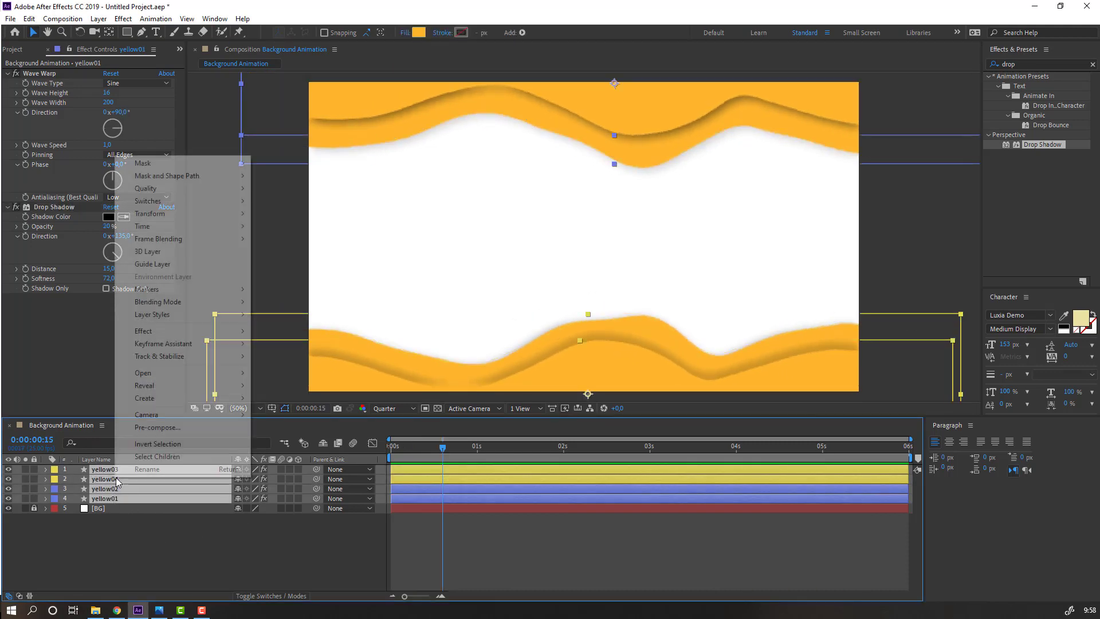
click(160, 427)
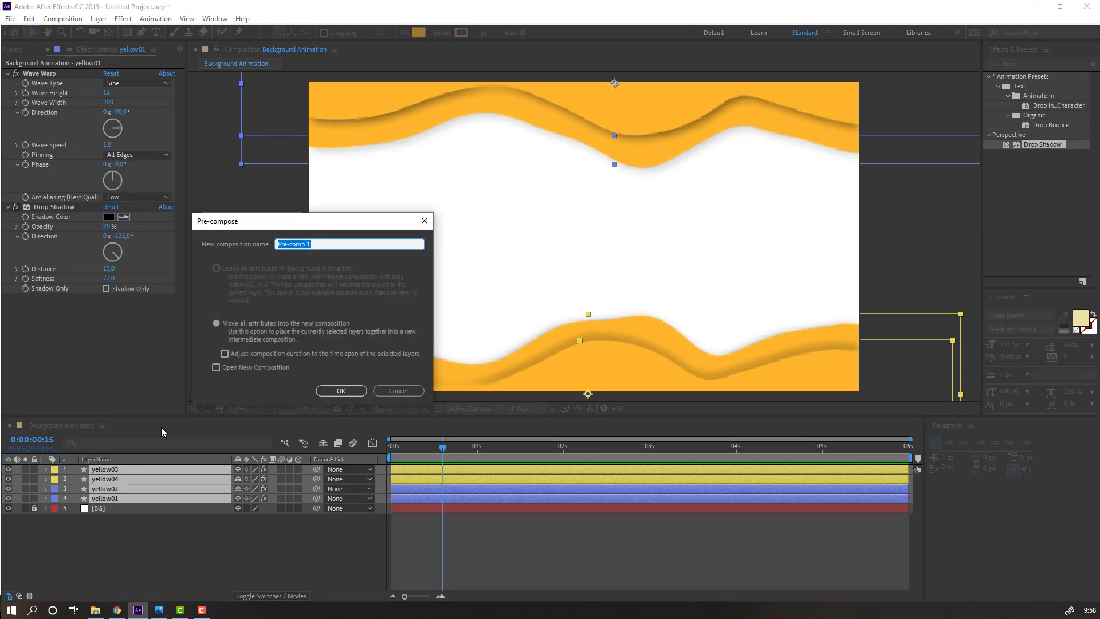
click(344, 392)
key(comma)
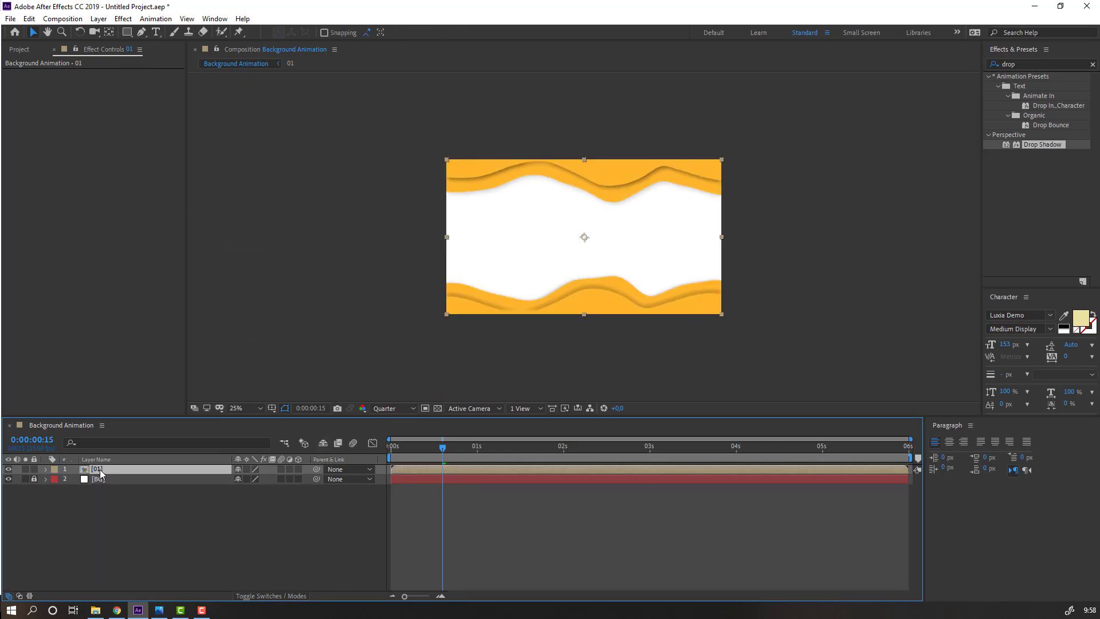
Duplicate the 01 wave layer, rotate the copy at an angle, and preview it with the composition fitted in the viewer.
key(ctrl+d)
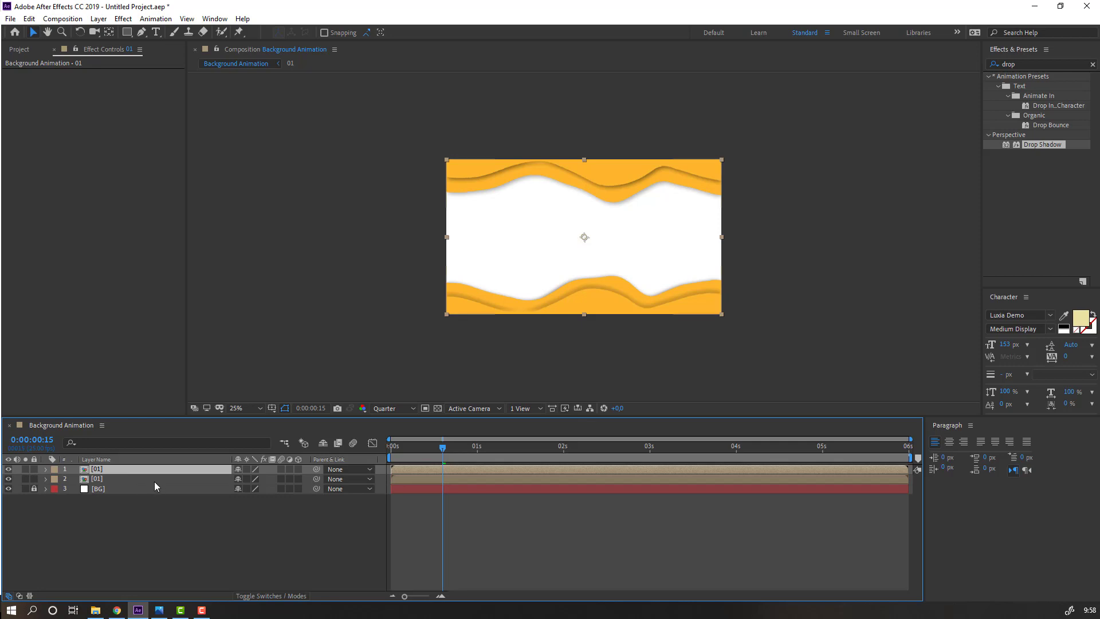
key(r)
drag(247, 483, 284, 471)
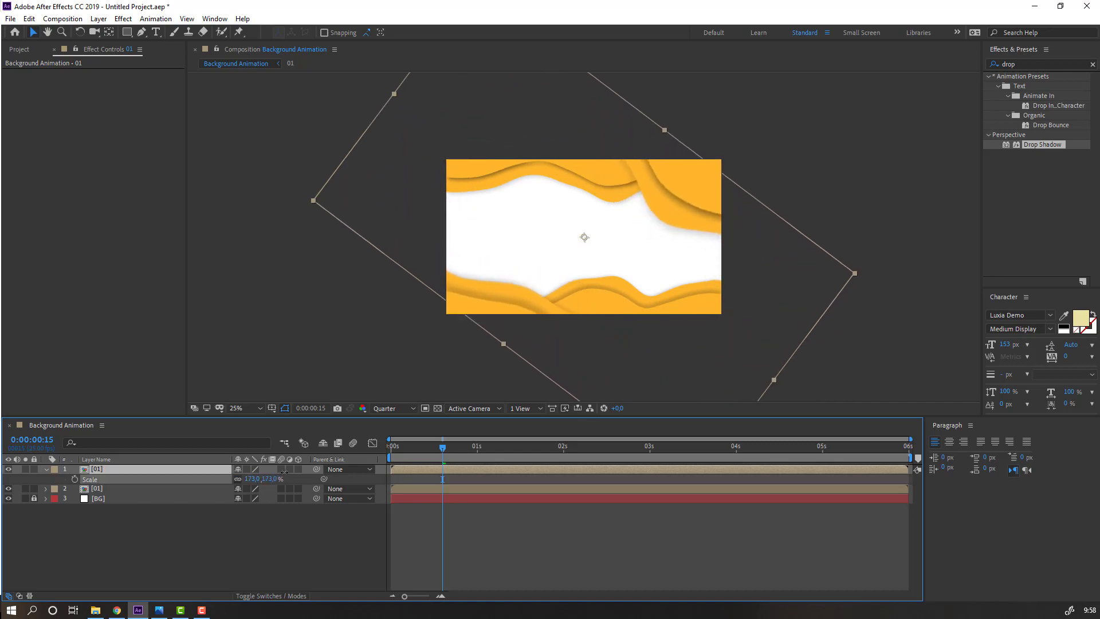
click(241, 404)
click(265, 206)
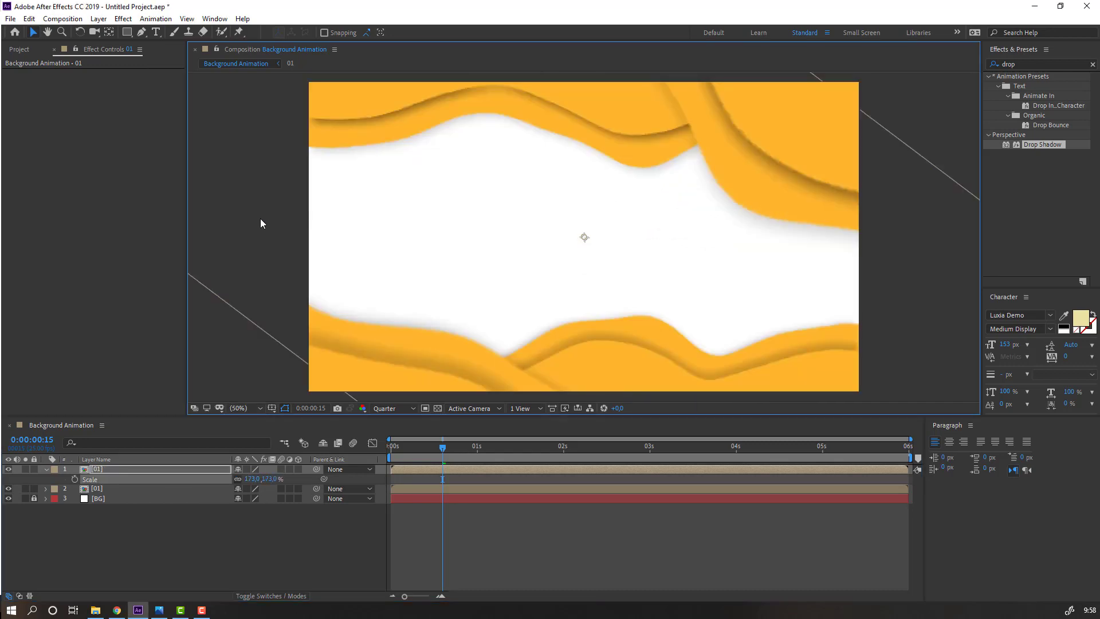
key(space)
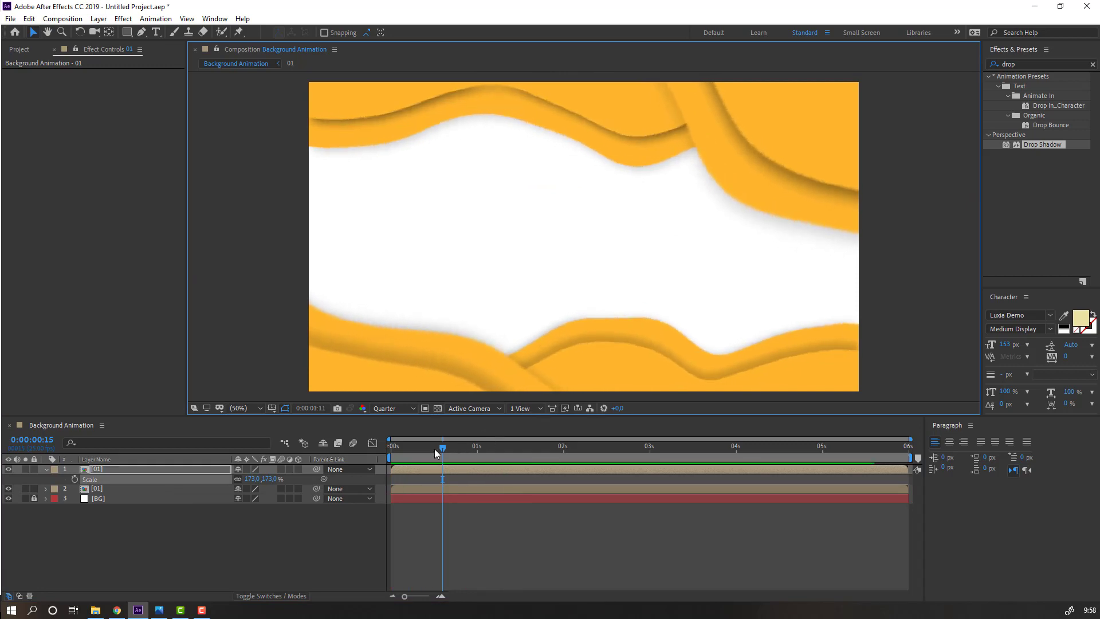
click(98, 469)
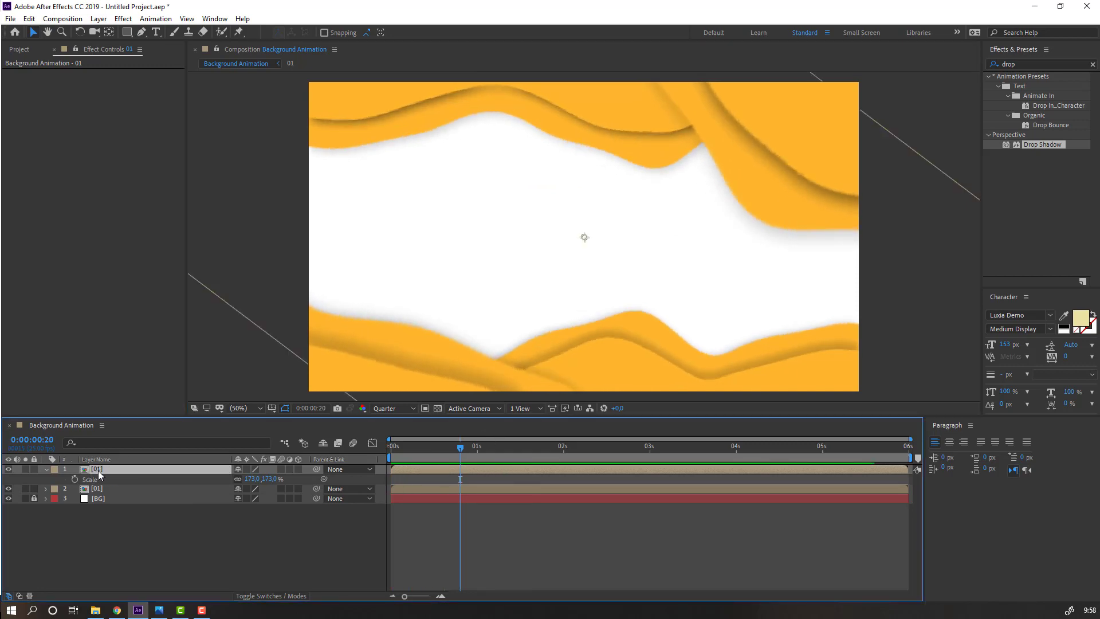
Duplicate the top 01 layer again, rotate it to a steeper angle, and preview at Fit up to 100%.
key(ctrl+d)
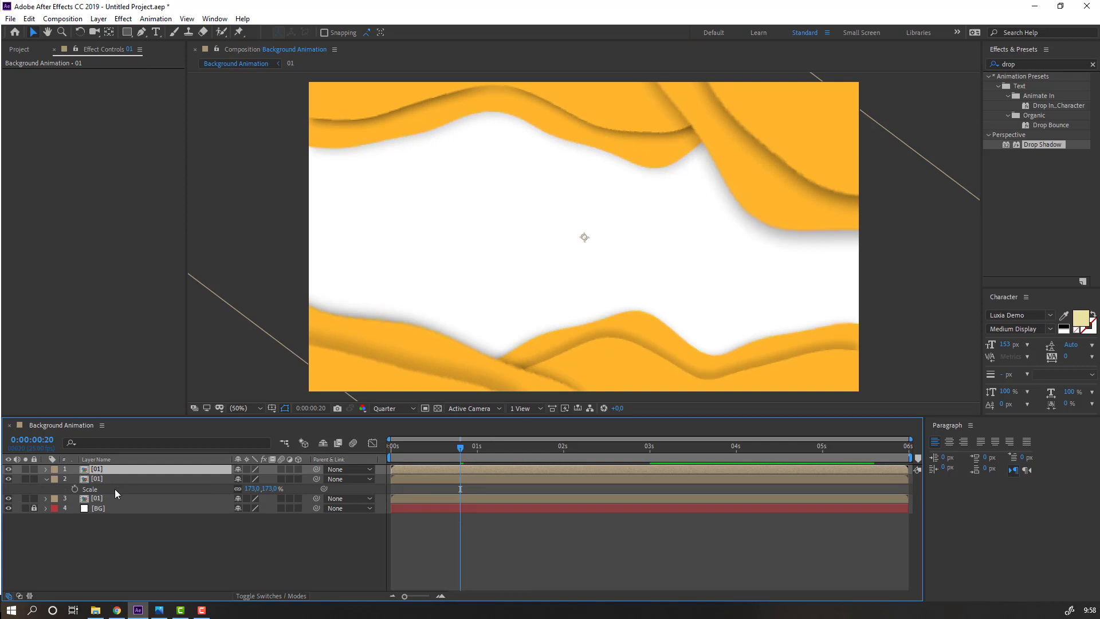
key(r)
drag(252, 479, 307, 478)
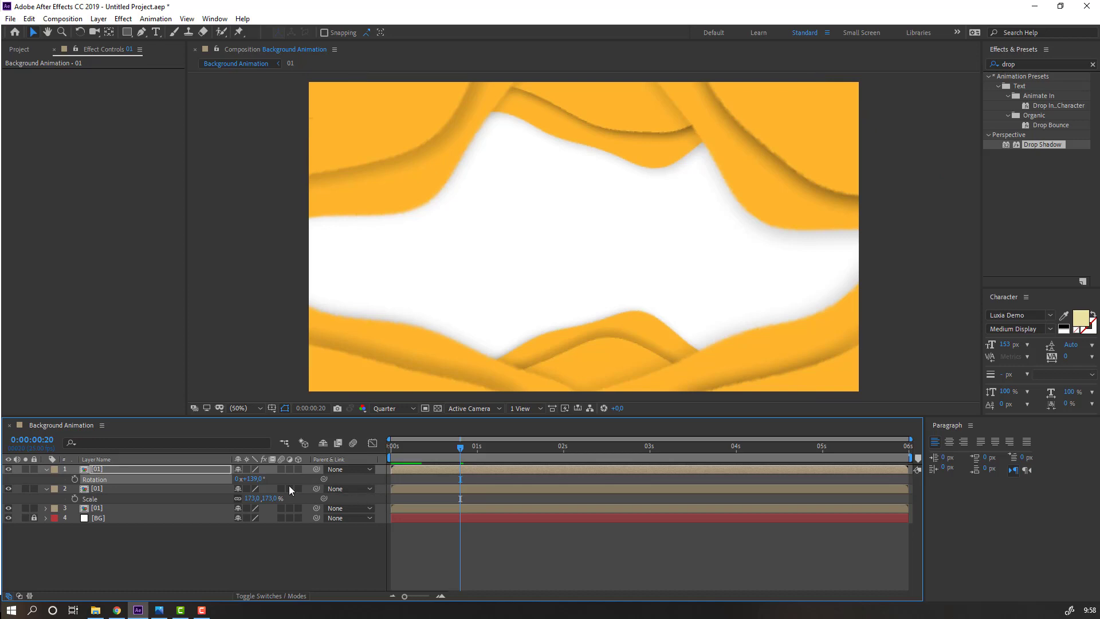
scroll(520, 287, down, 2)
key(space)
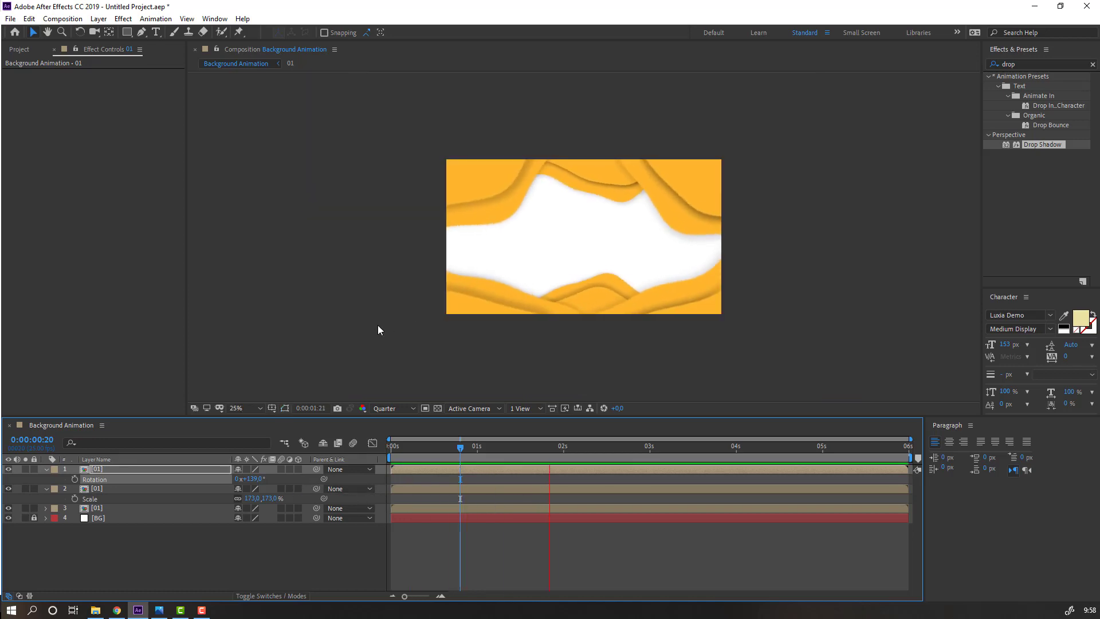
click(255, 408)
click(259, 220)
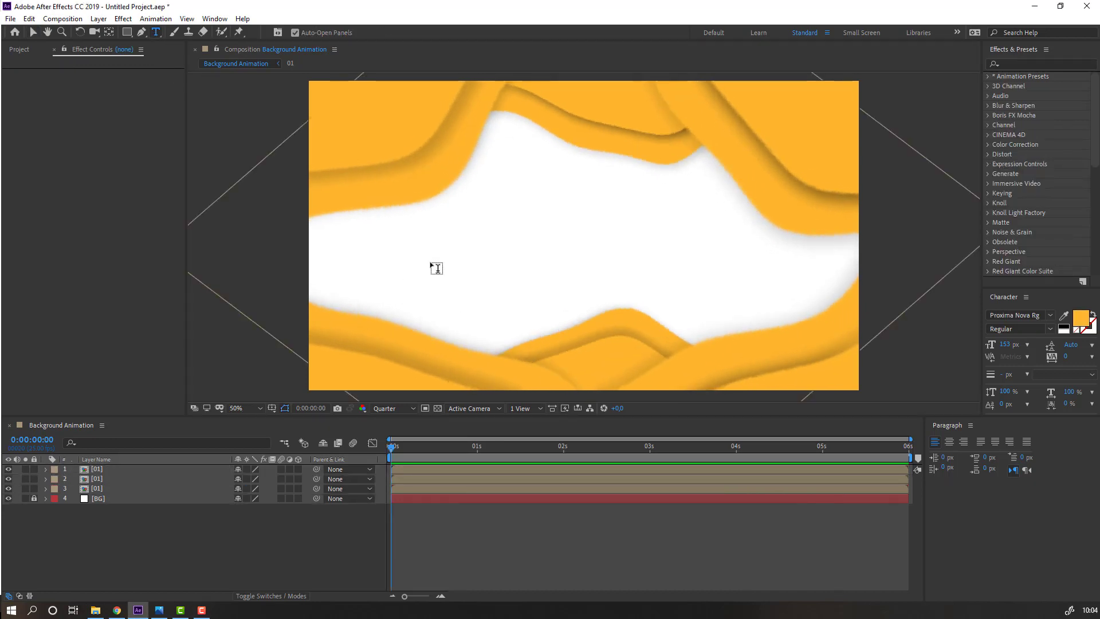
Type the orange text BACKGROUND in the white area and move it to the frame centre.
click(415, 247)
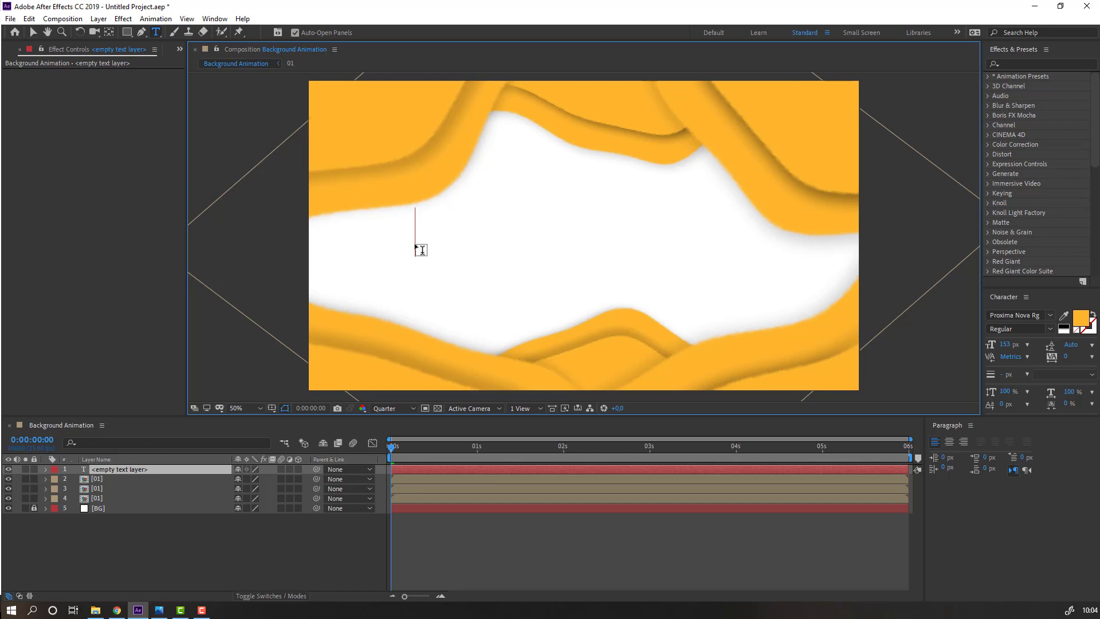
text(BACKGROUND)
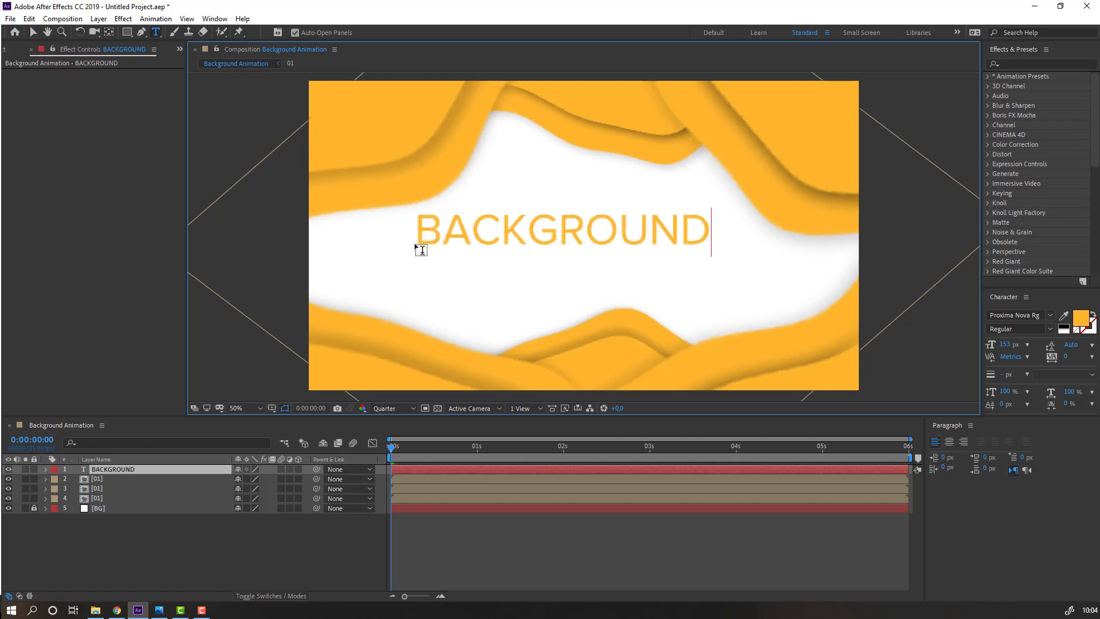
click(32, 32)
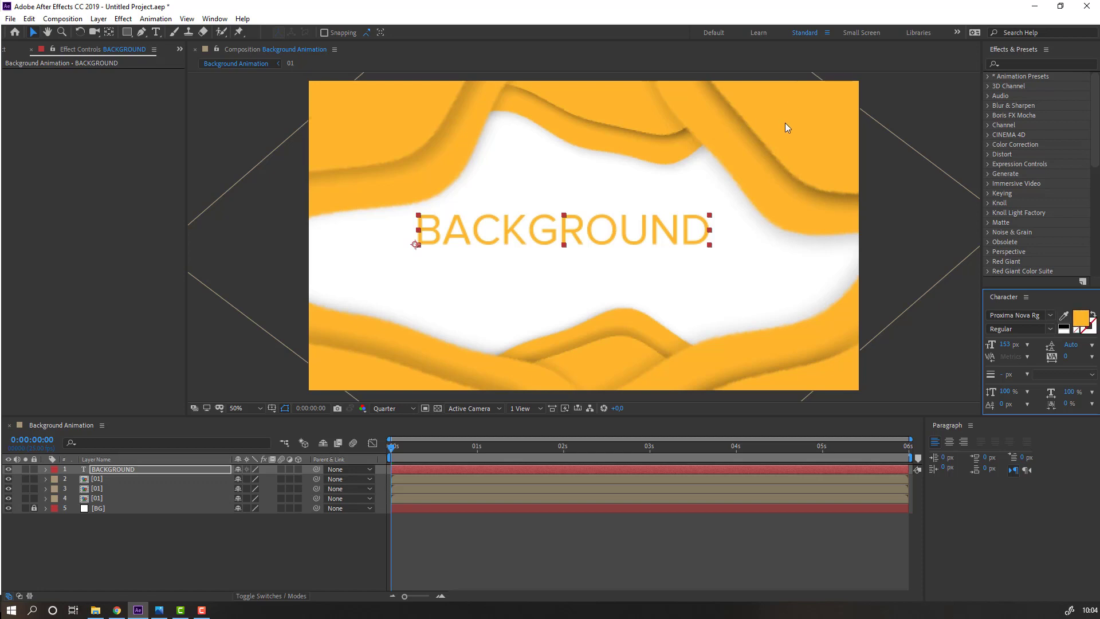
drag(619, 241, 641, 253)
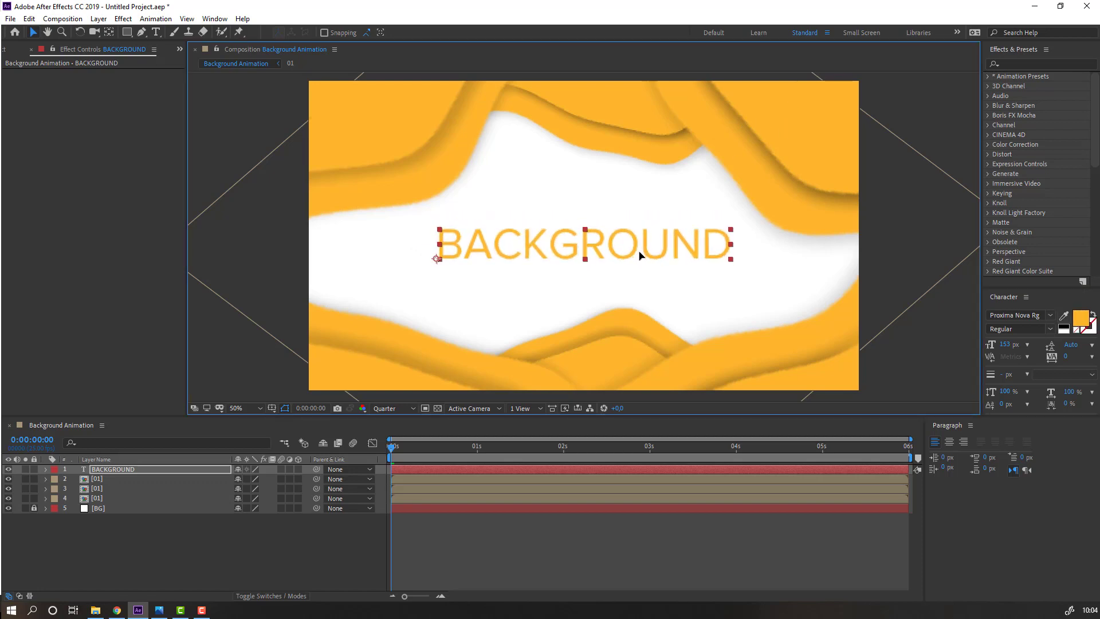
Add an Opacity animator to the BACKGROUND text layer with opacity set to 0%.
click(109, 472)
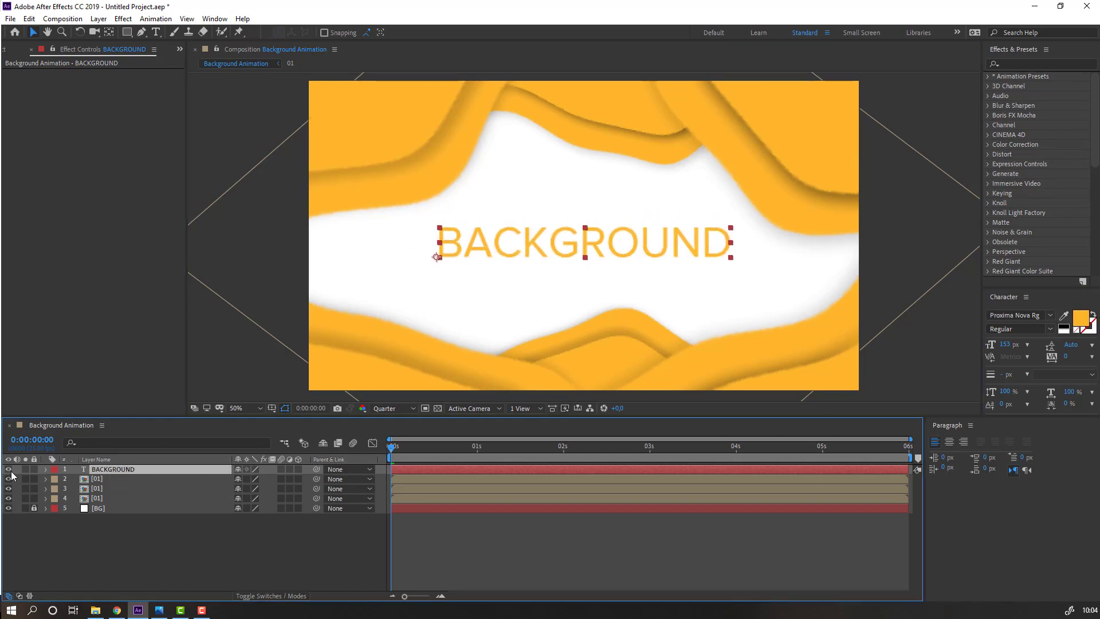
click(45, 470)
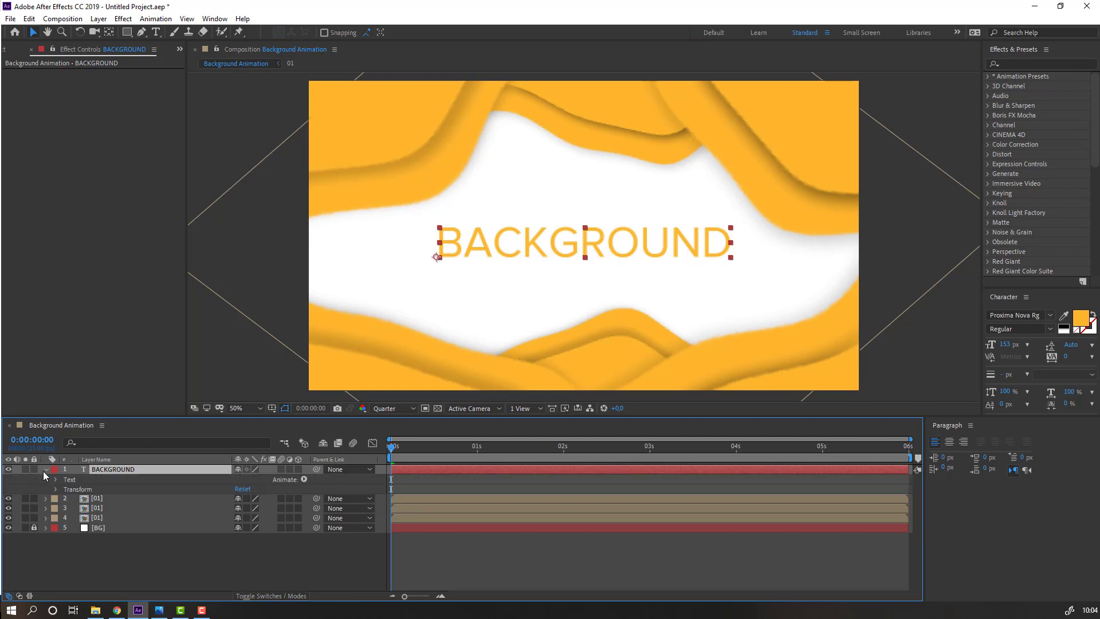
click(303, 480)
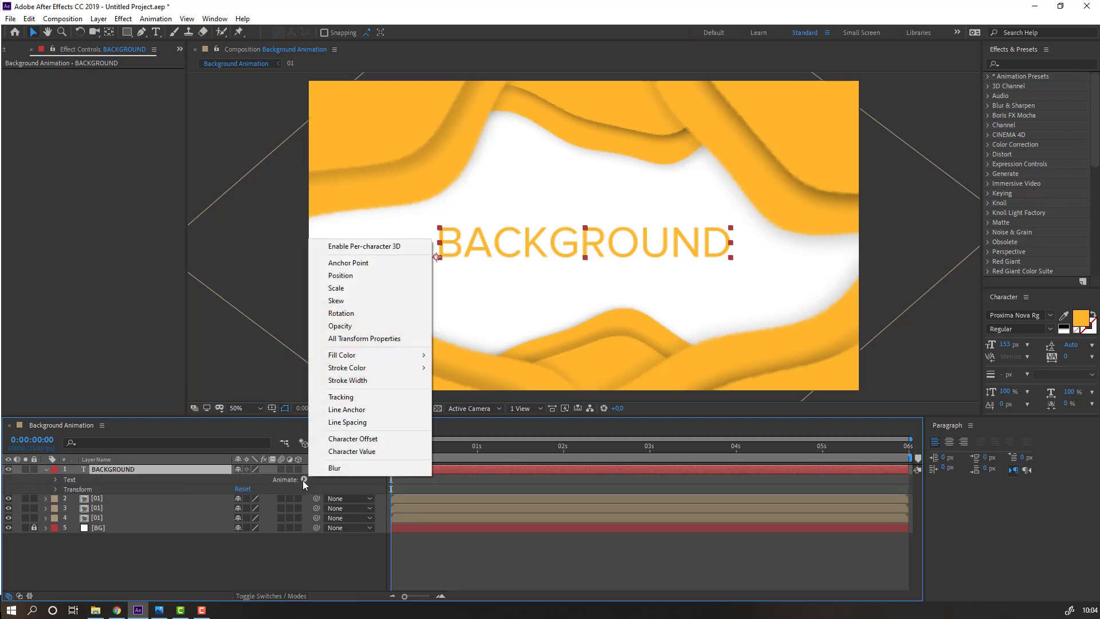
click(344, 325)
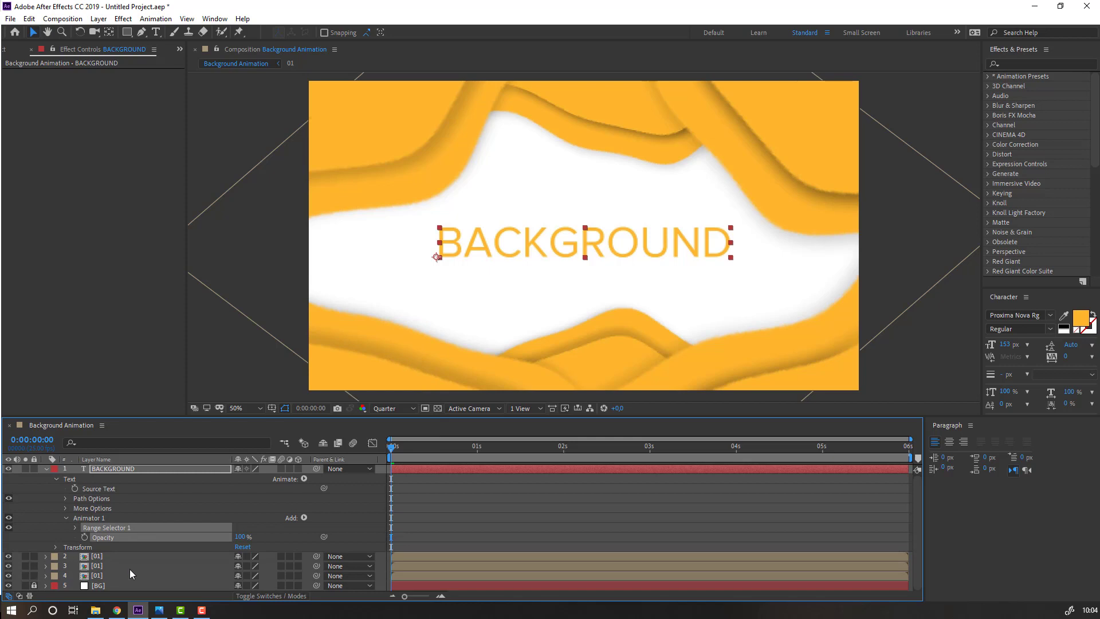
text(0)
key(Return)
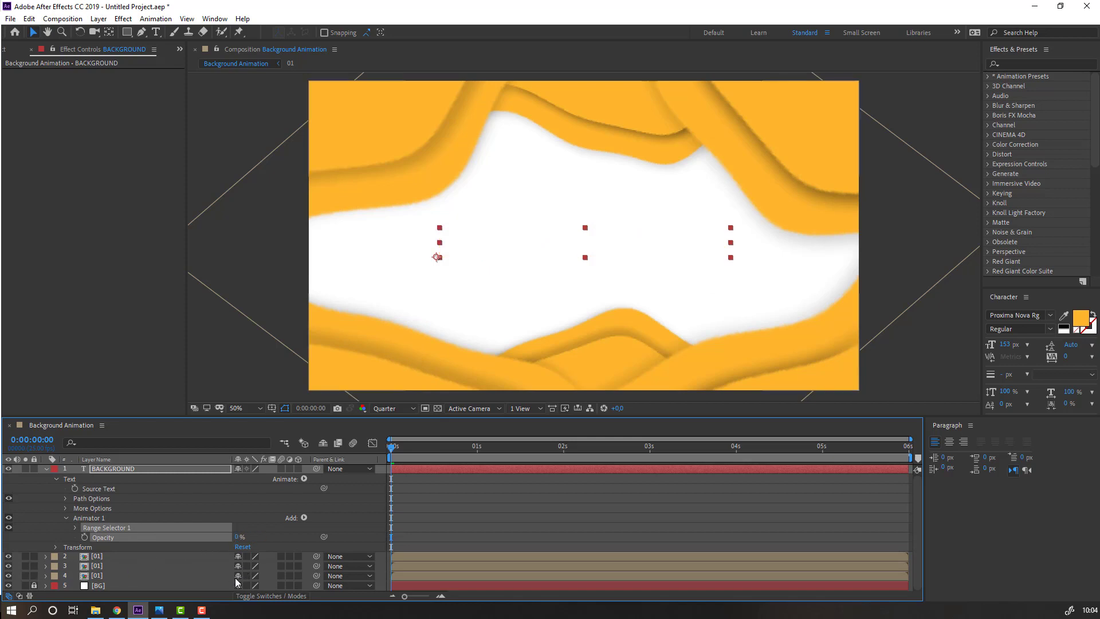
Keyframe Range Selector Start at 0% at 0s and 100% at 0:00:01:08, then preview and select both keyframes.
click(74, 527)
scroll(64, 524, down, 1)
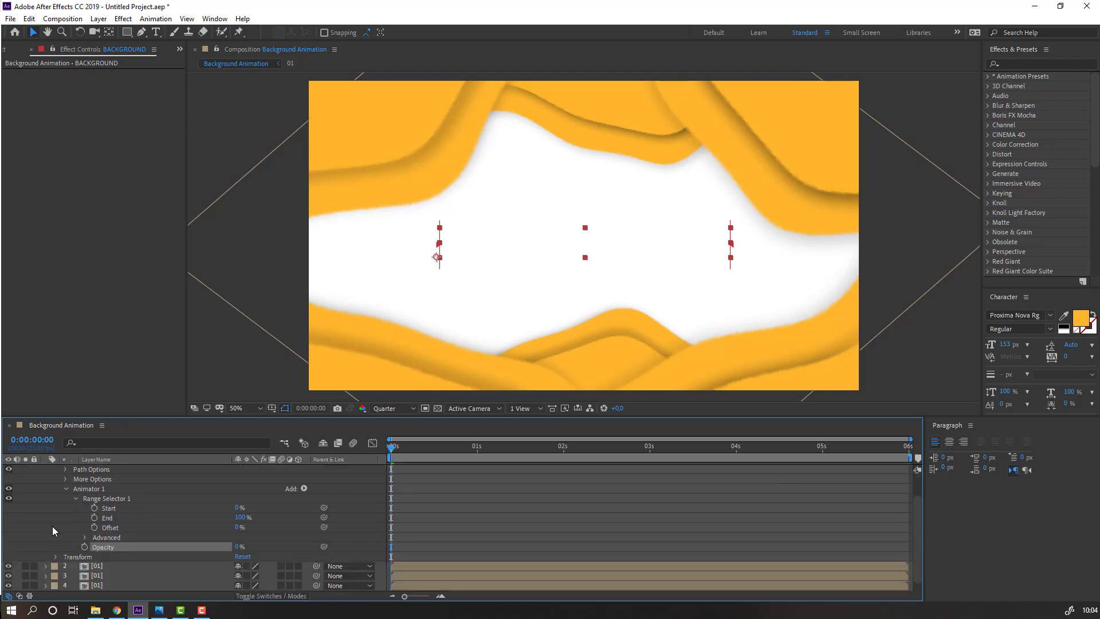
click(50, 527)
click(94, 507)
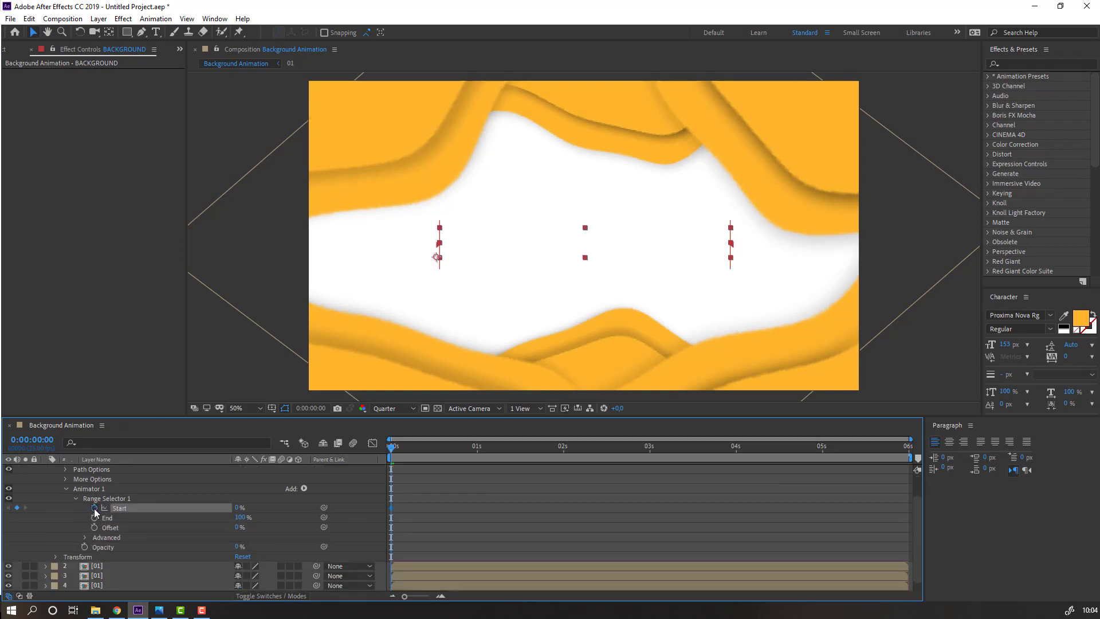
drag(469, 448, 505, 455)
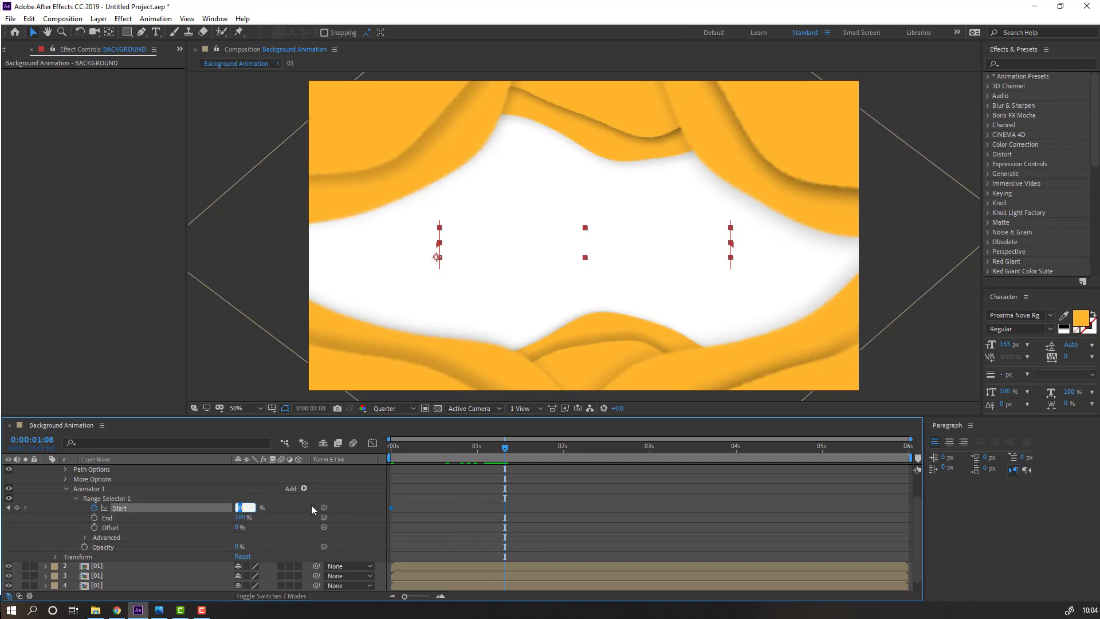
text(100)
key(Return)
click(672, 506)
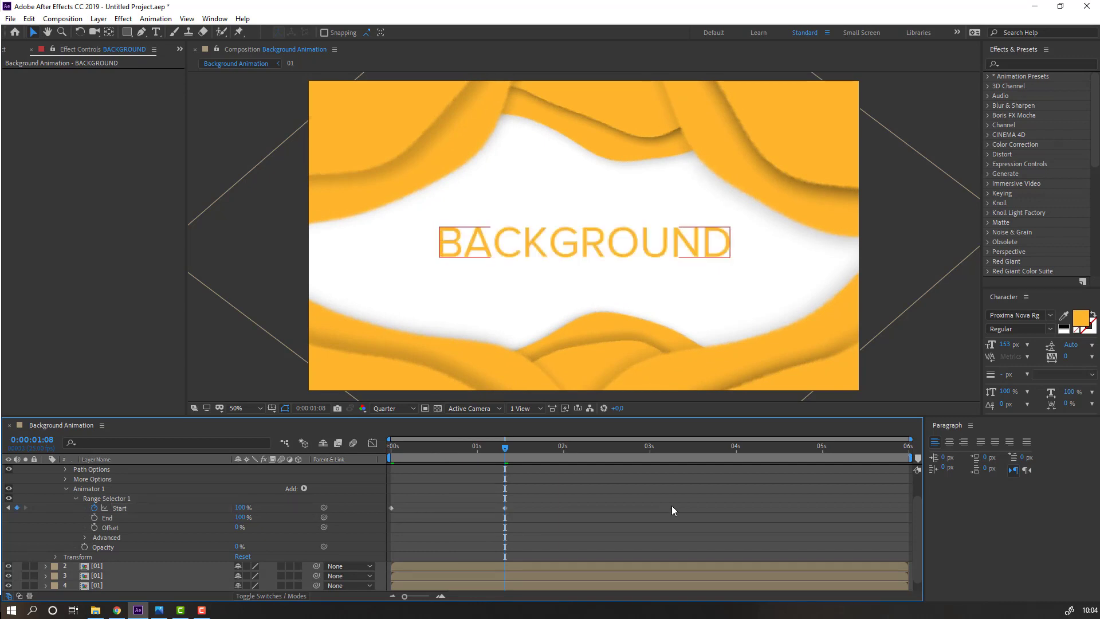
key(space)
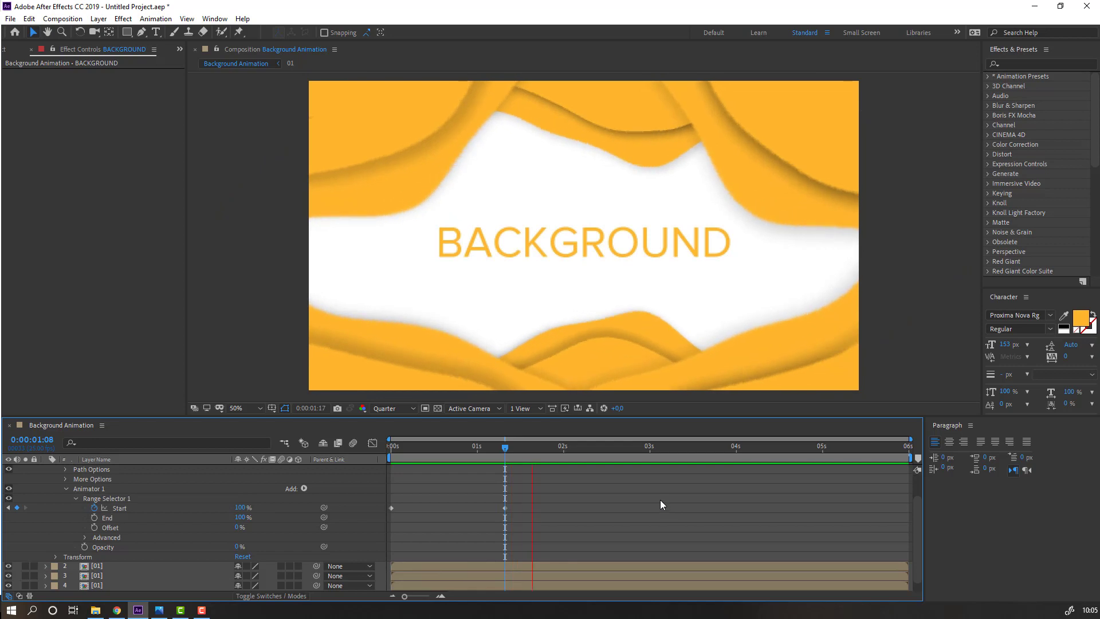
drag(523, 503, 388, 511)
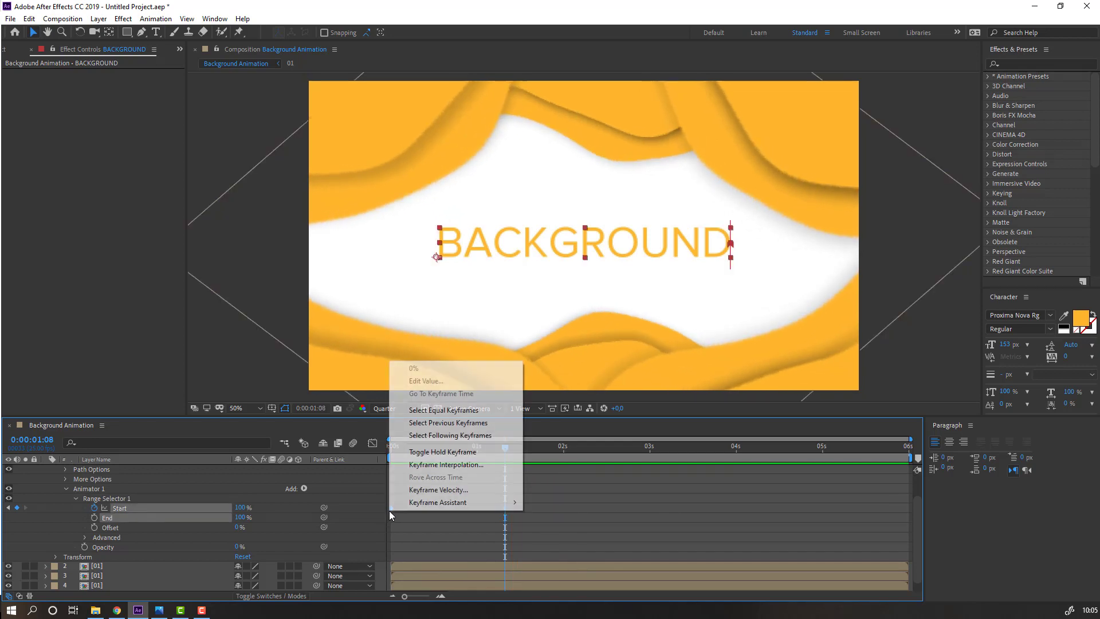
Apply Easy Ease to the selected Start keyframes and preview the eased reveal.
right_click(390, 510)
mouse_move(434, 504)
click(567, 430)
key(space)
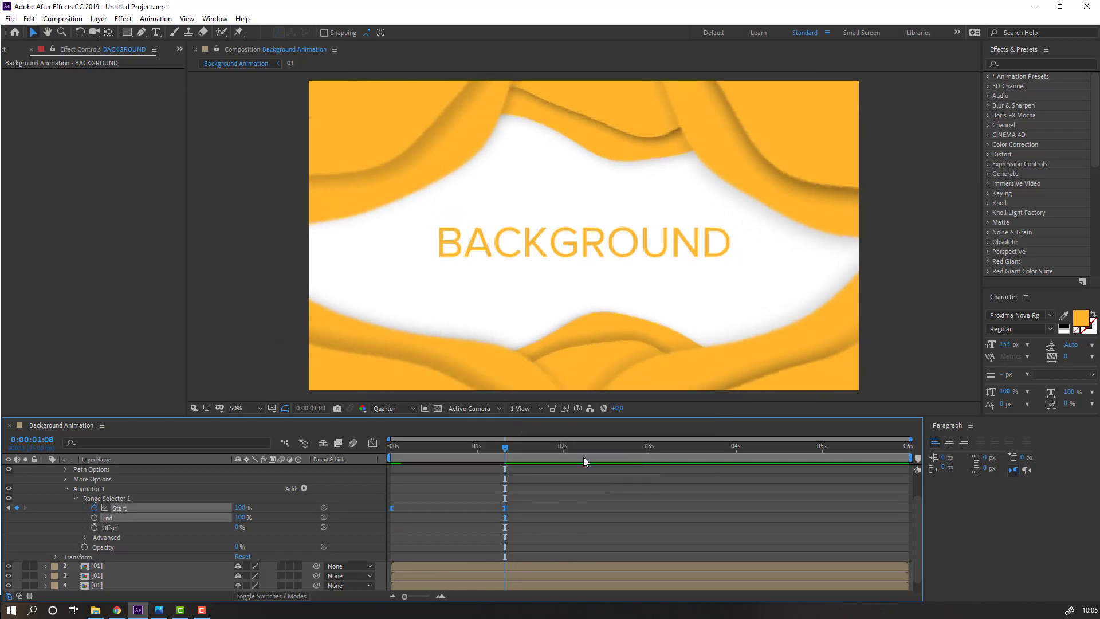
key(space)
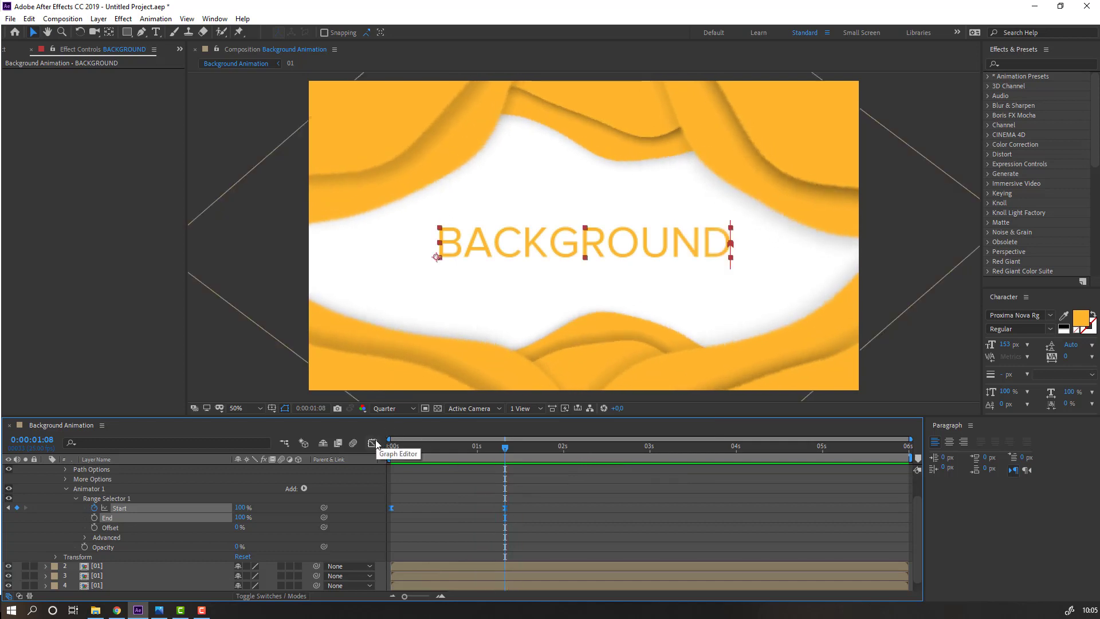
Reshape the keyframes' speed curve in the Graph Editor so the speed peaks earlier.
click(372, 443)
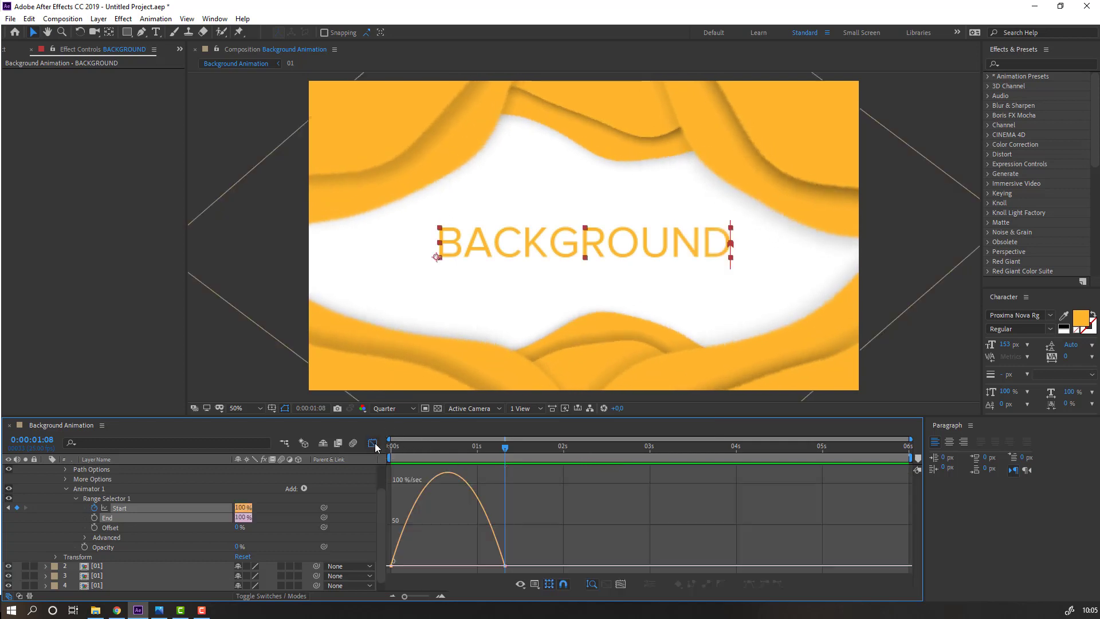
click(496, 543)
drag(486, 561, 418, 563)
key(space)
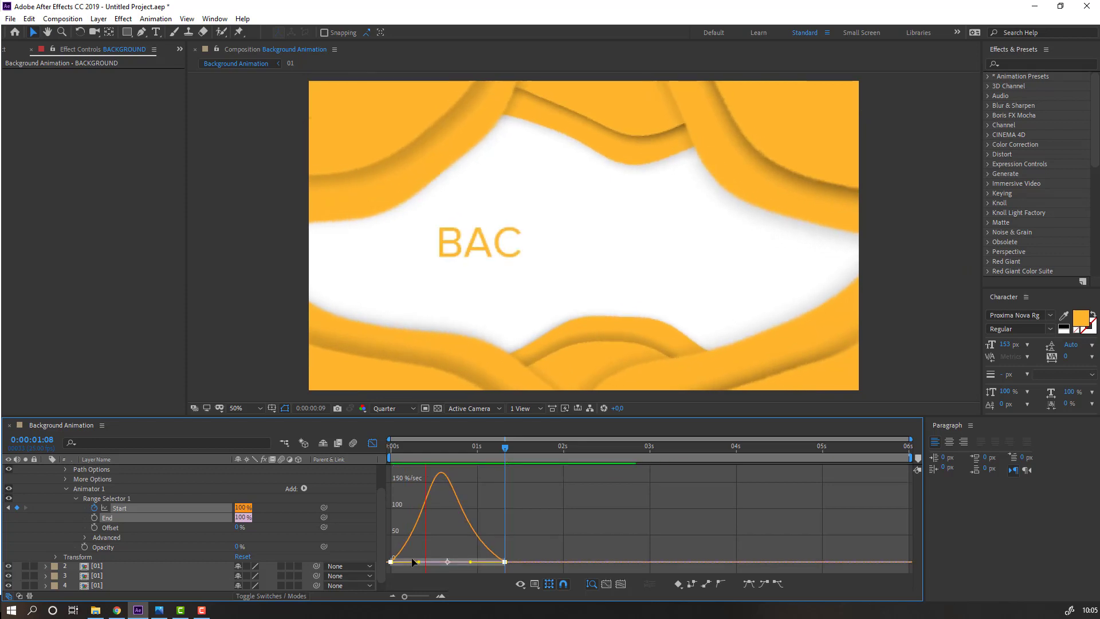
click(373, 442)
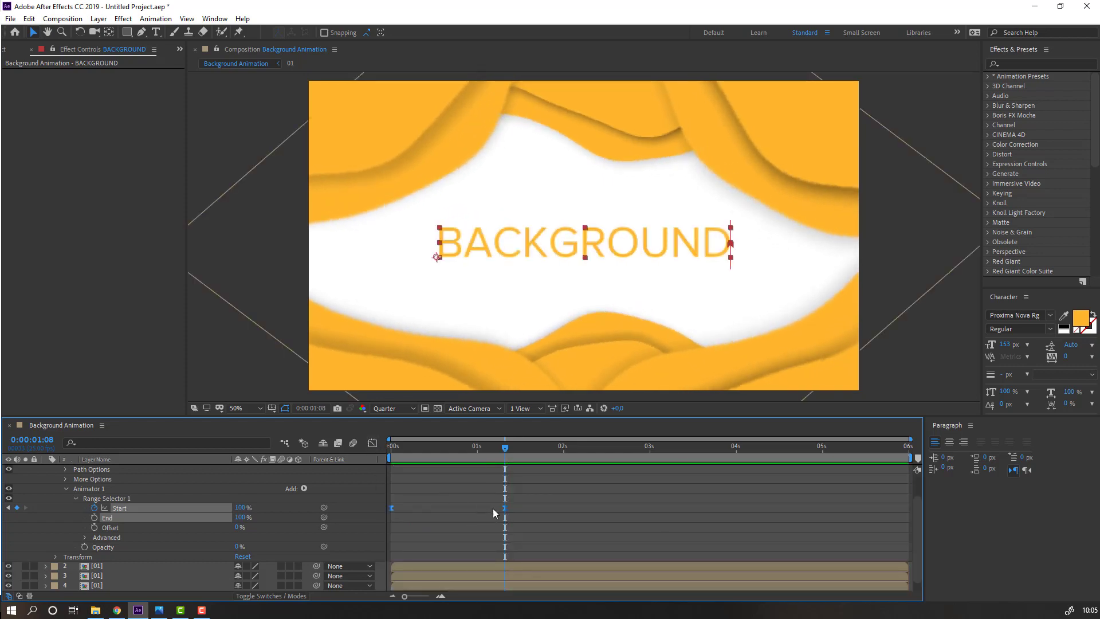
Drag the ending Start keyframe earlier to quicken the letter-by-letter reveal.
drag(493, 507, 504, 512)
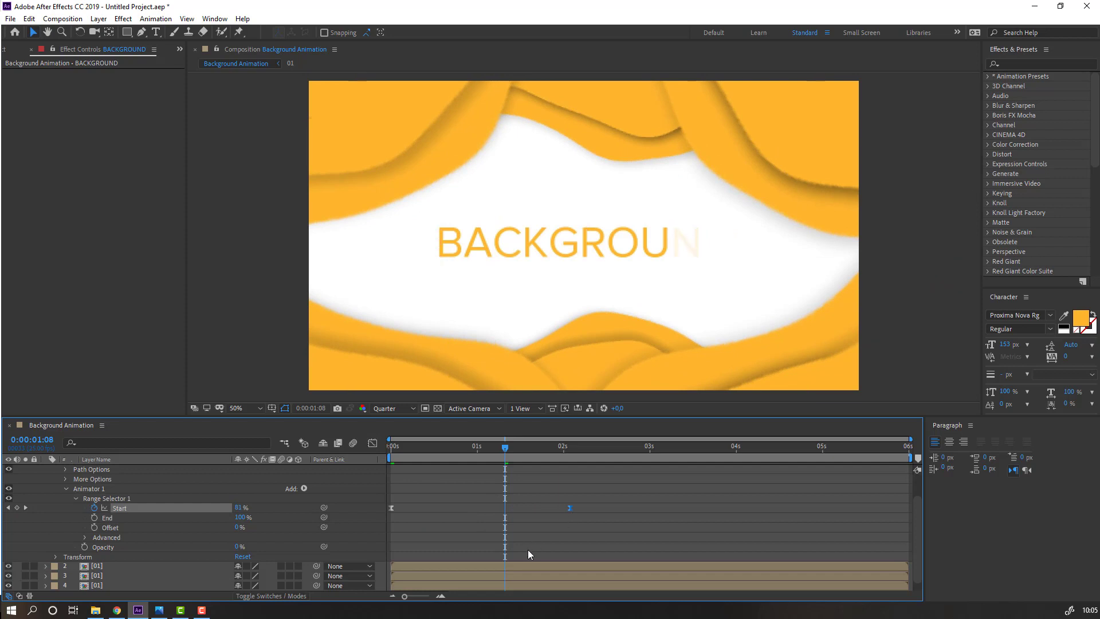
key(space)
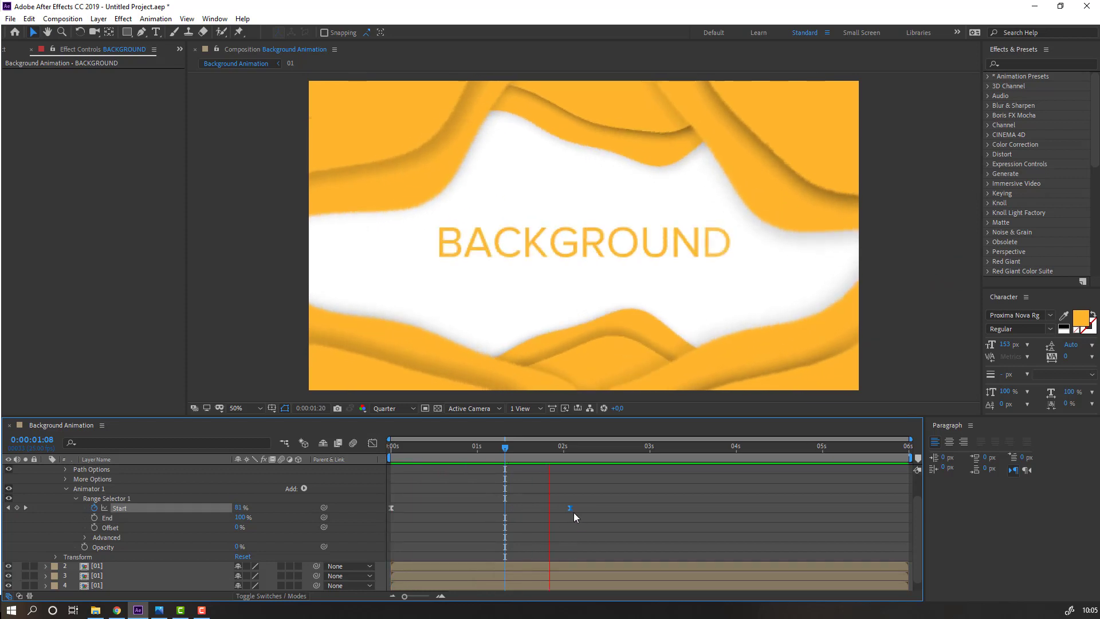
drag(570, 509, 549, 510)
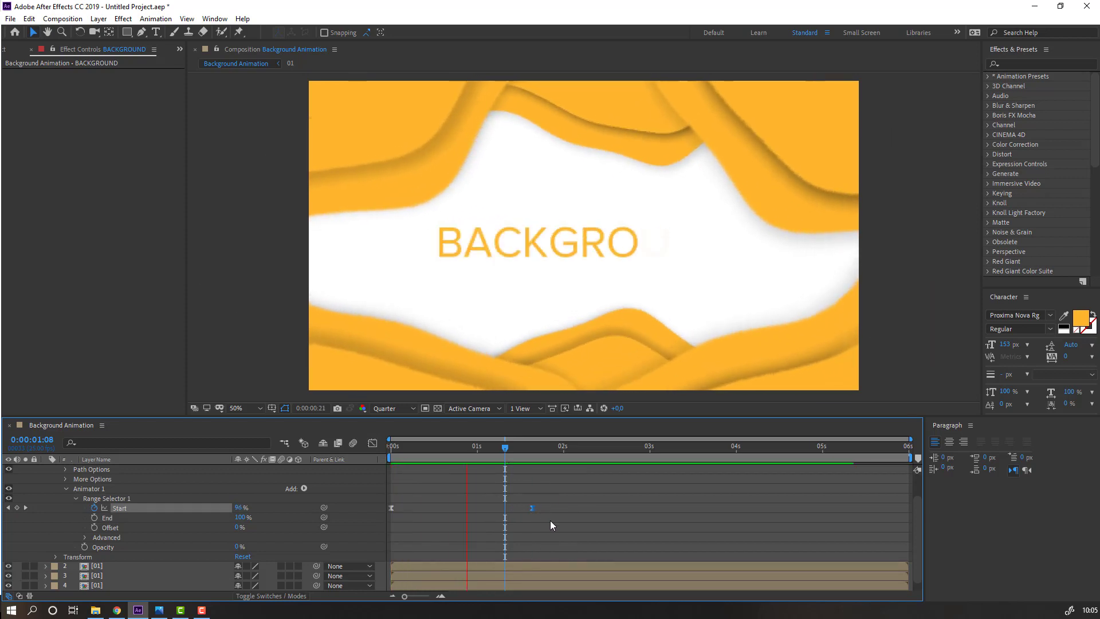
scroll(488, 238, down, 2)
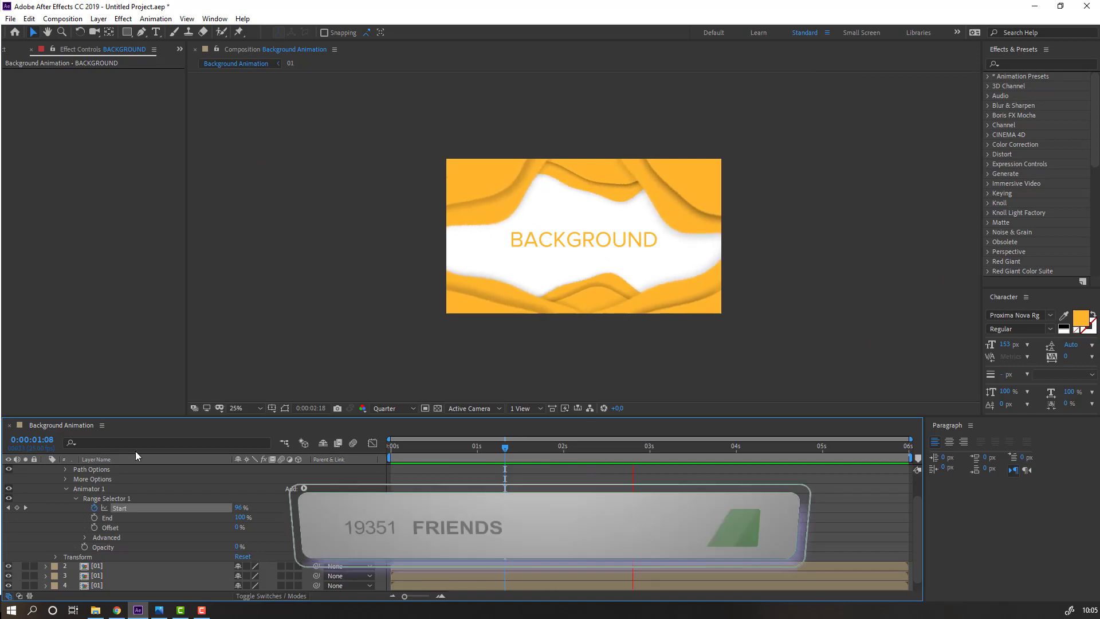
Collapse the BACKGROUND text layer's properties to list all five layers in the timeline.
scroll(86, 470, up, 3)
click(46, 470)
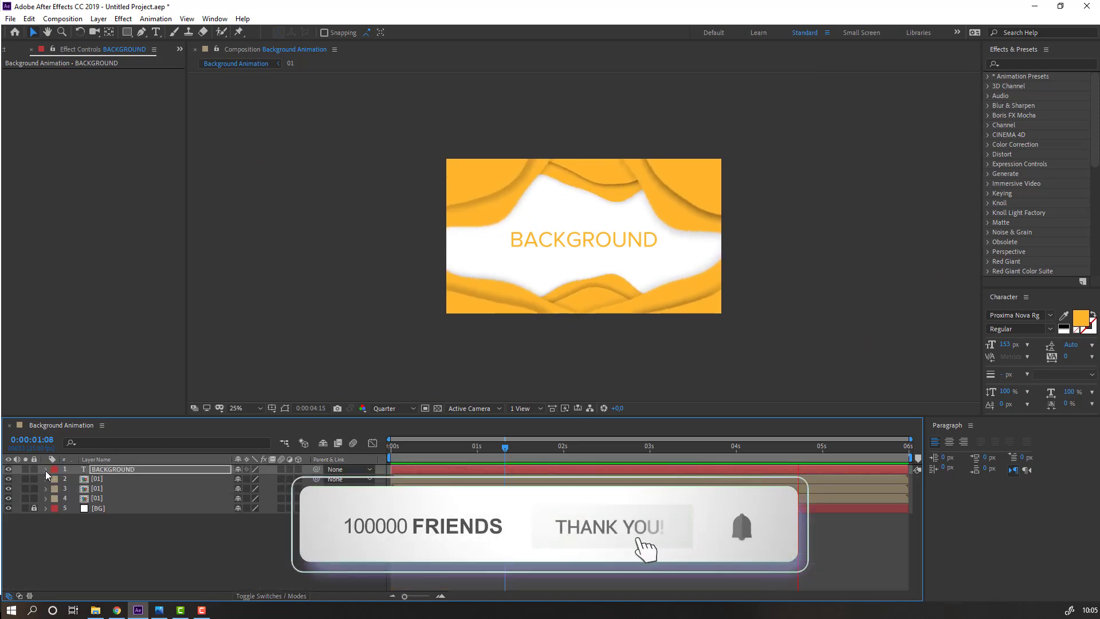